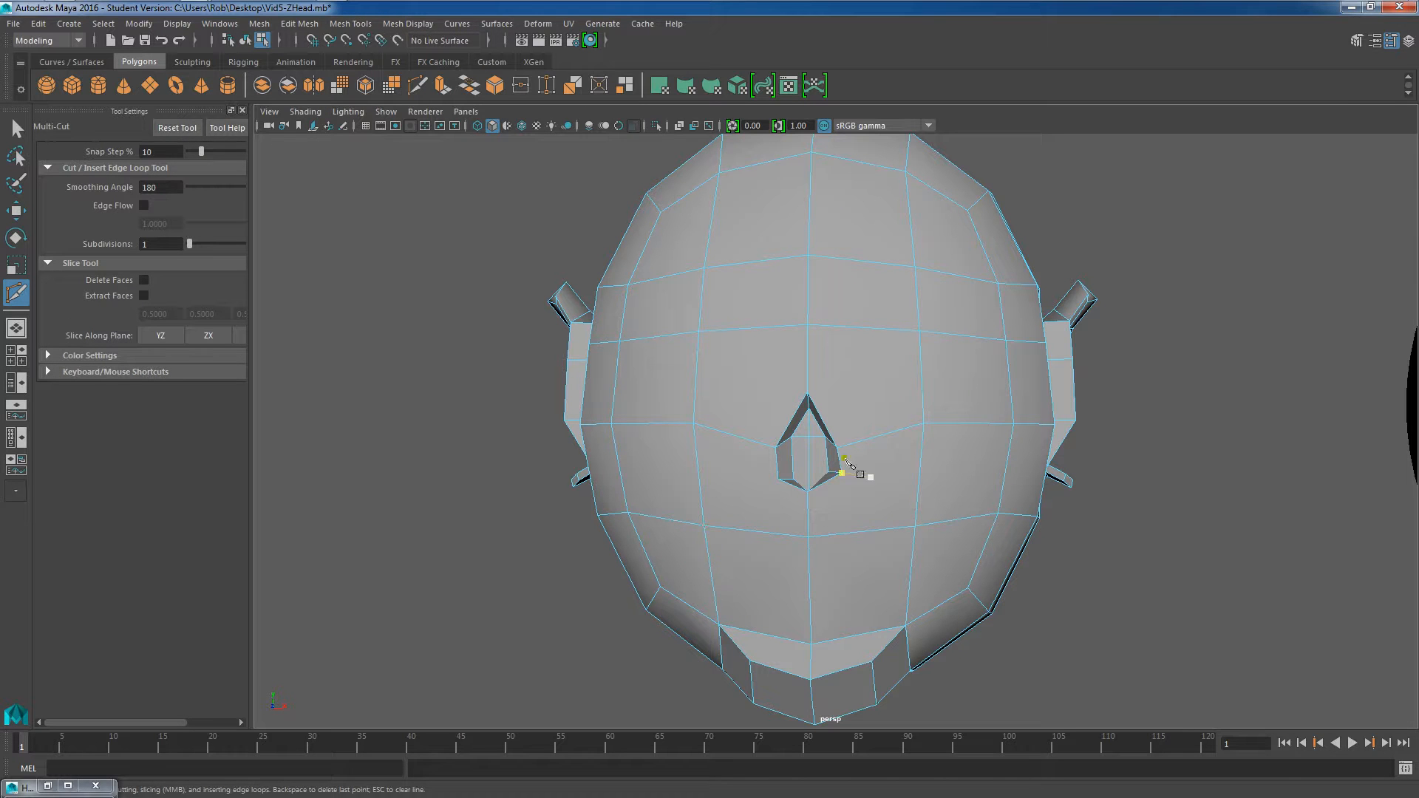
Step: Cut new edges below the nose with Multi-Cut, from the centre line over the adjacent vertical edge to the image-left cheek vertex
key(Escape)
click(700, 475)
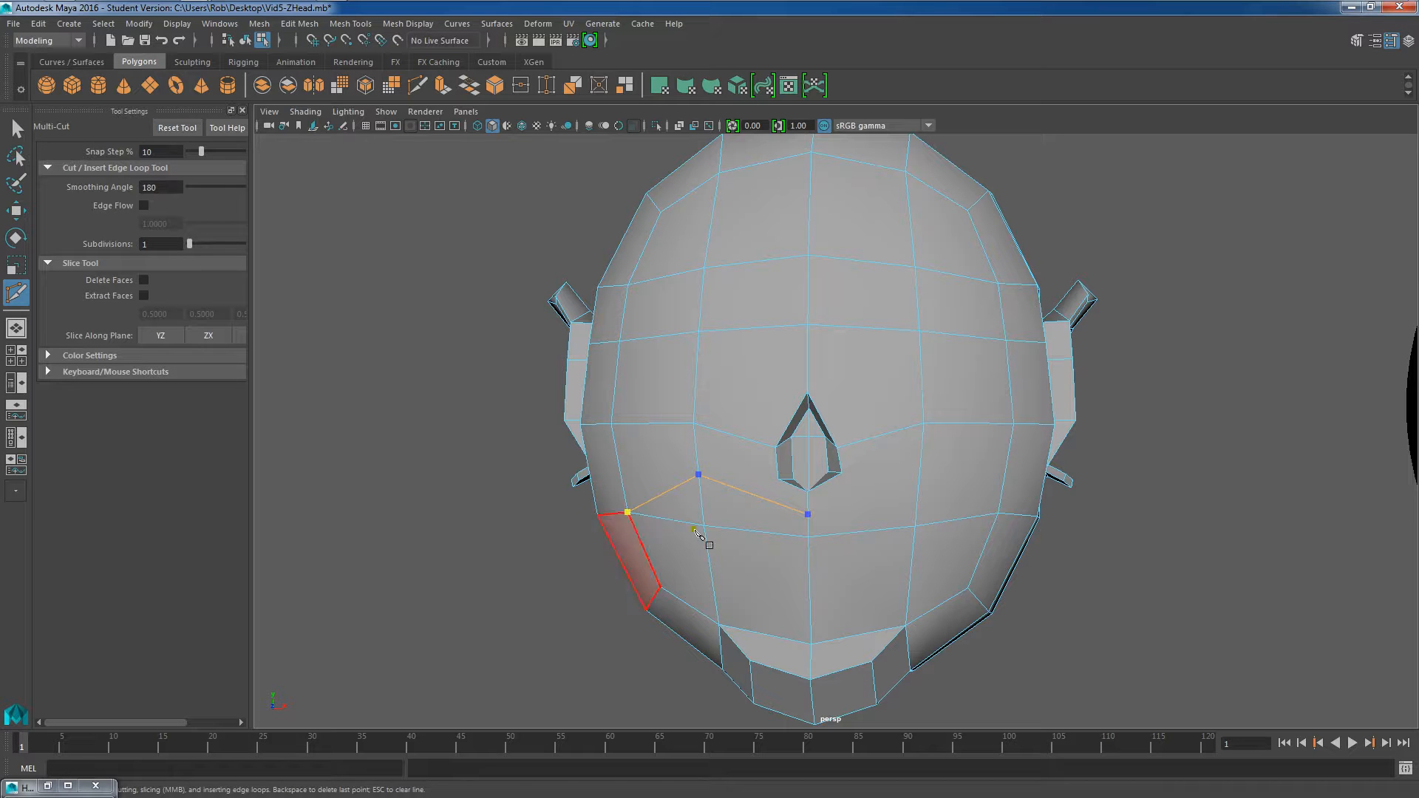
alt+drag(643, 515, 702, 392)
right_click(728, 377)
Step: Cut the matching edges on the opposite side of the face, from the centre line below the nose to the cheek vertex
click(883, 512)
alt+drag(1141, 560, 850, 468)
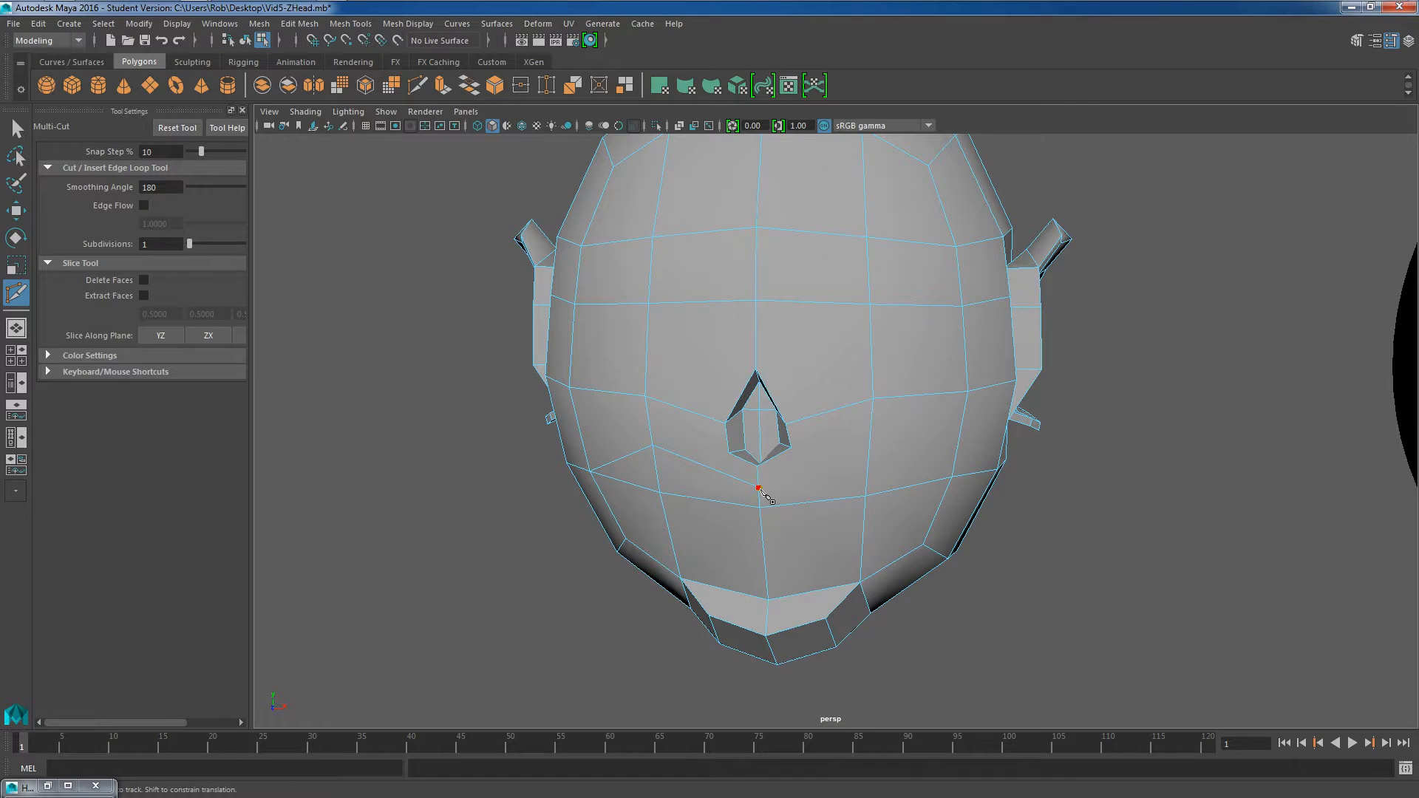
click(870, 474)
alt+drag(1012, 534, 1042, 538)
key(Return)
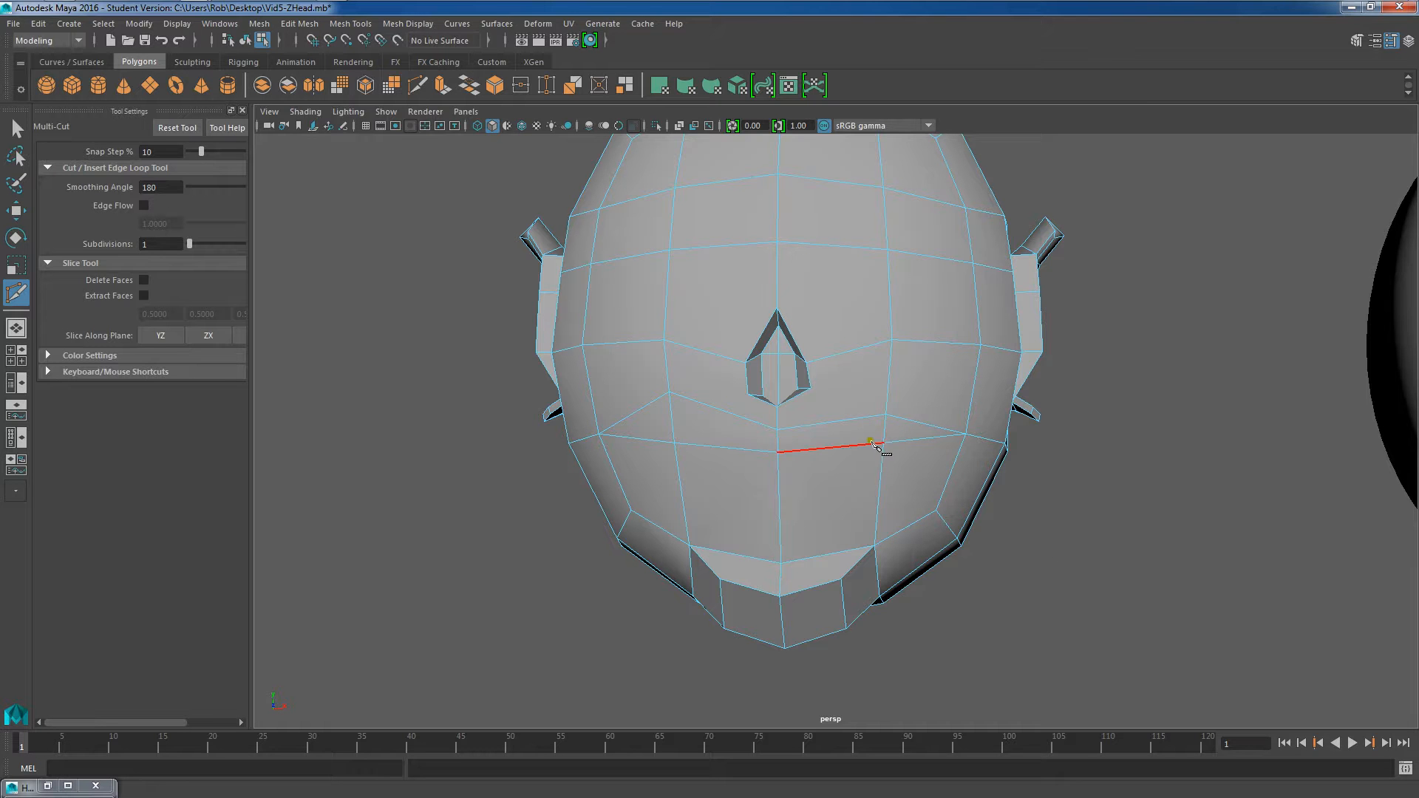
Step: Turn on smooth preview for the head and select the mouth faces between the new cut and the chin
scroll(928, 432, up, 2)
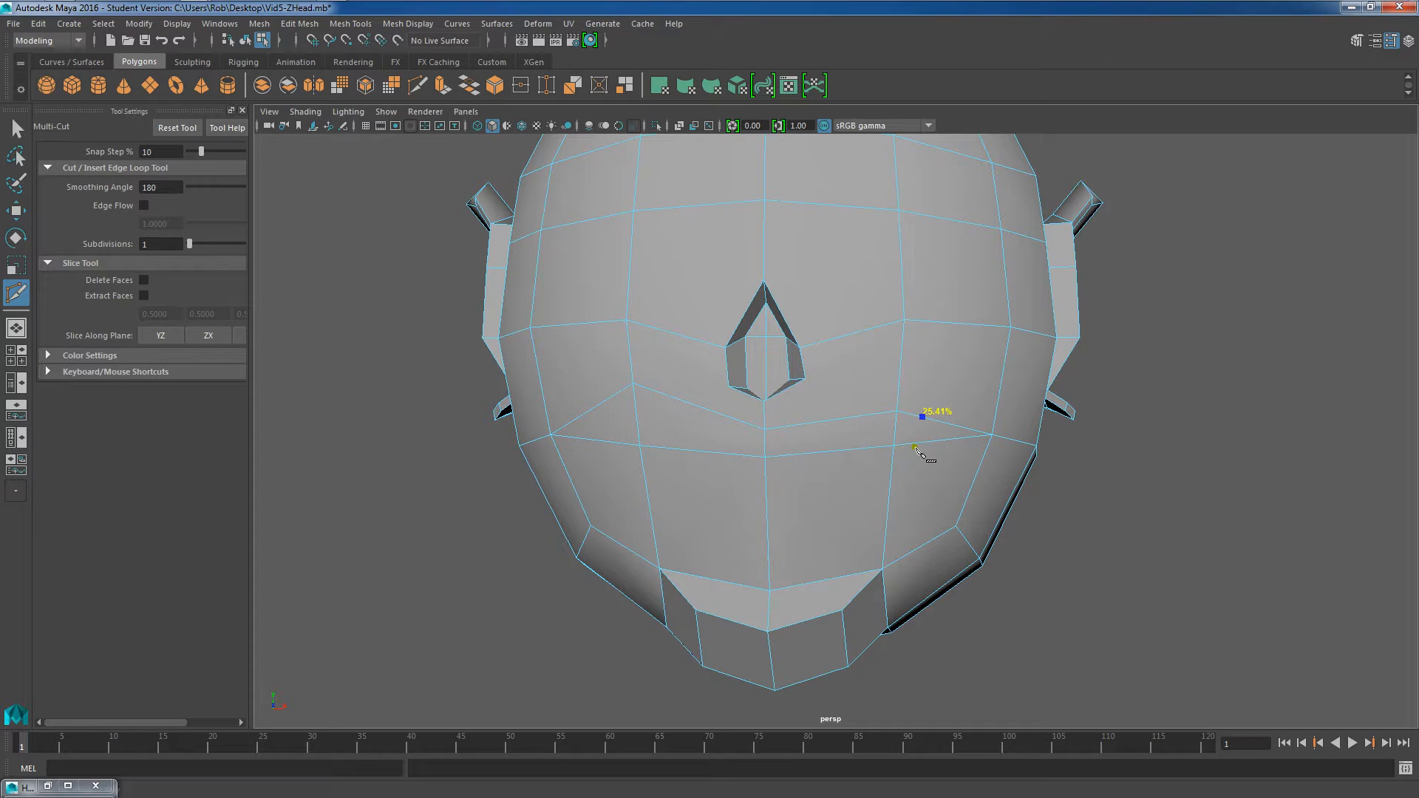
click(992, 434)
click(17, 132)
alt+drag(967, 446, 848, 368)
key(3)
alt+drag(1004, 464, 956, 450)
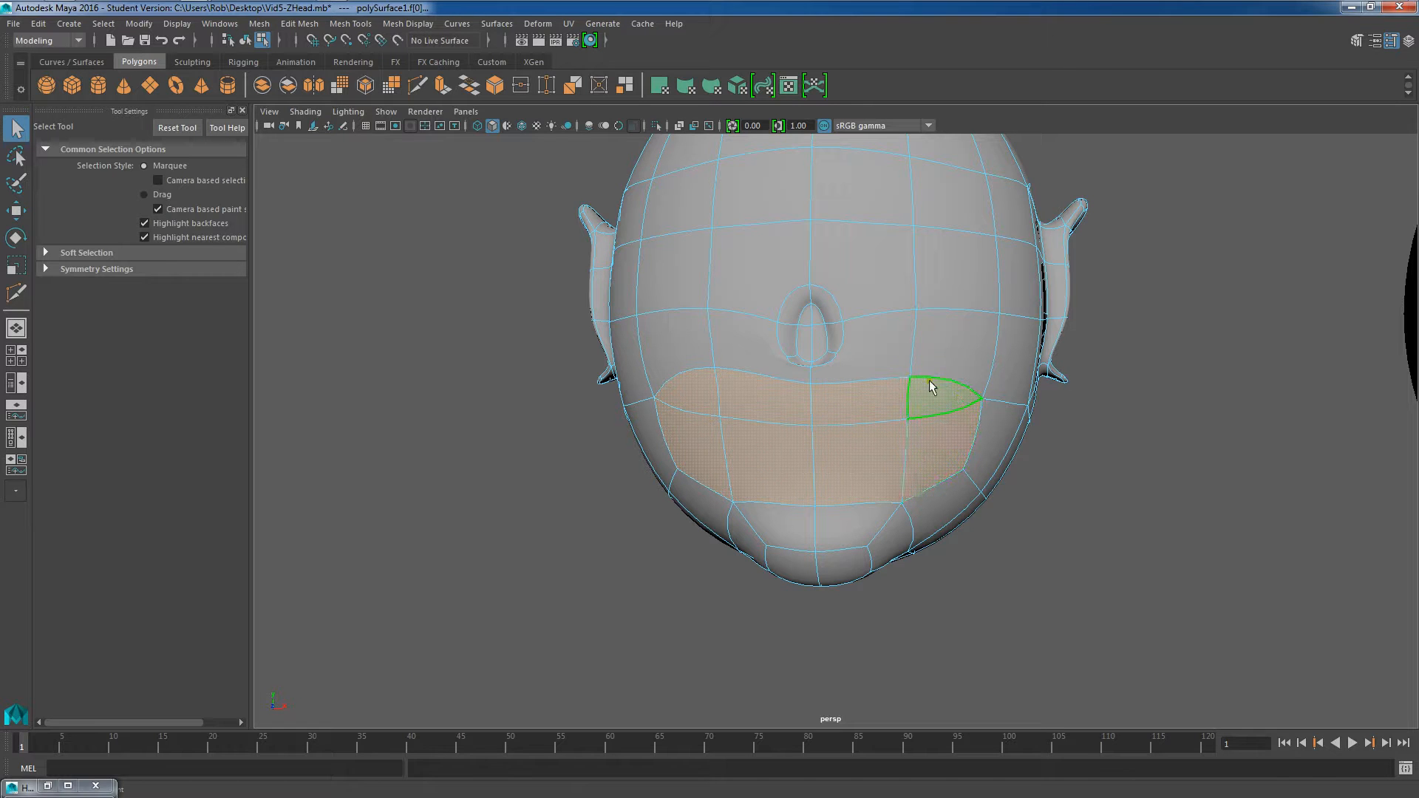
alt+drag(1018, 421, 900, 380)
Step: Extrude the selected mouth faces inward by about -0.146 in local Z
key(ctrl+e)
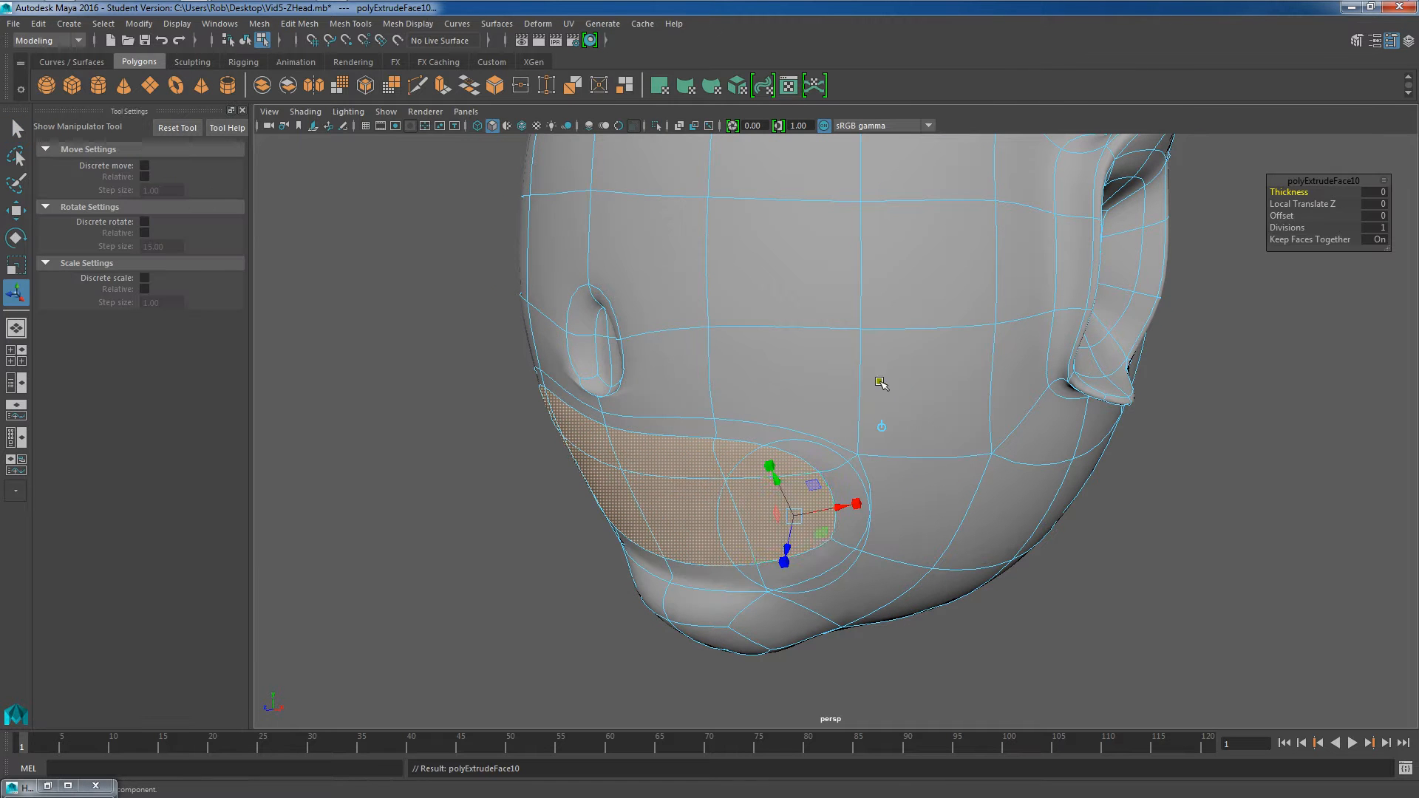
drag(788, 546, 846, 512)
alt+drag(545, 392, 817, 459)
drag(809, 524, 832, 507)
scroll(795, 475, down, 5)
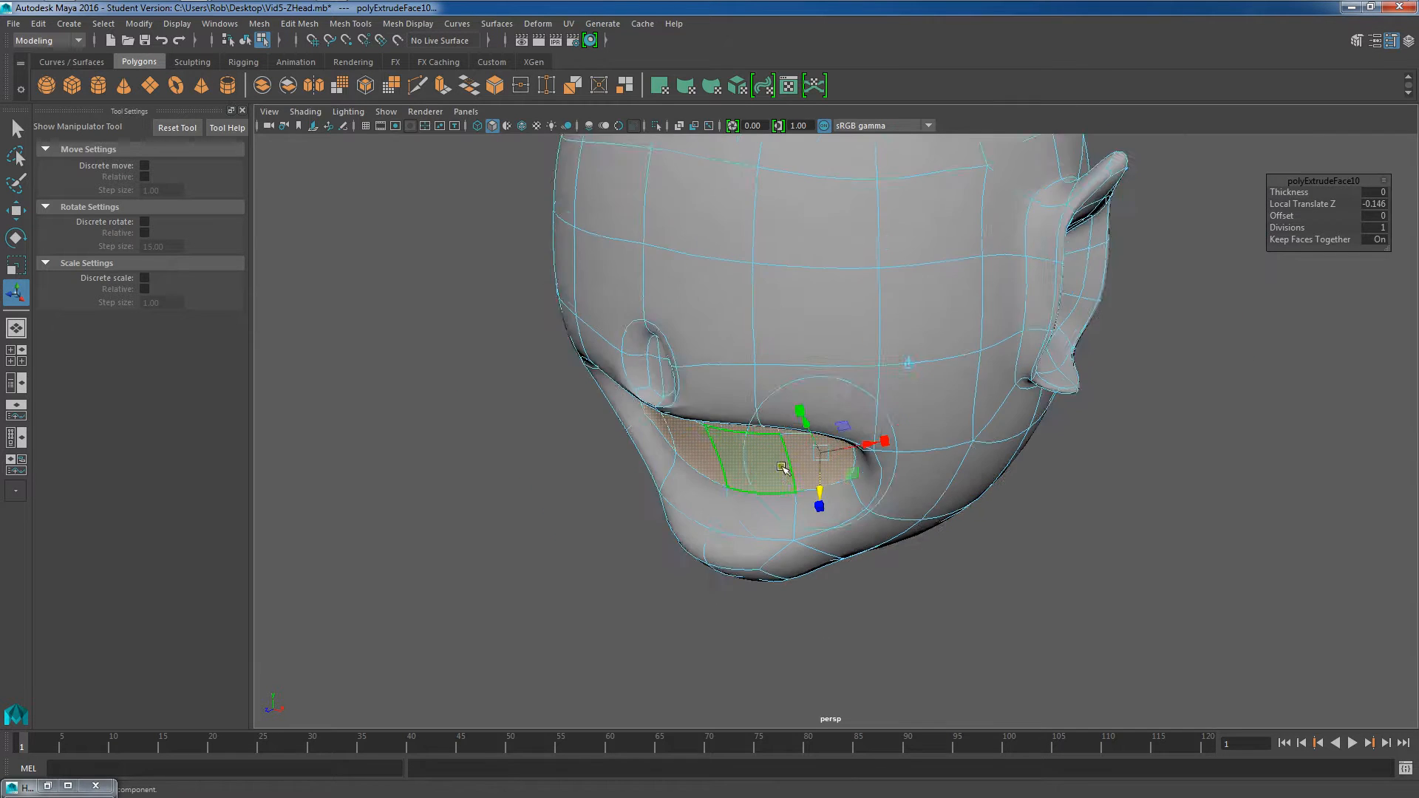
Step: Extrude the recessed mouth faces again, push them deeper into the head and scale them down
alt+drag(703, 421, 787, 429)
key(r)
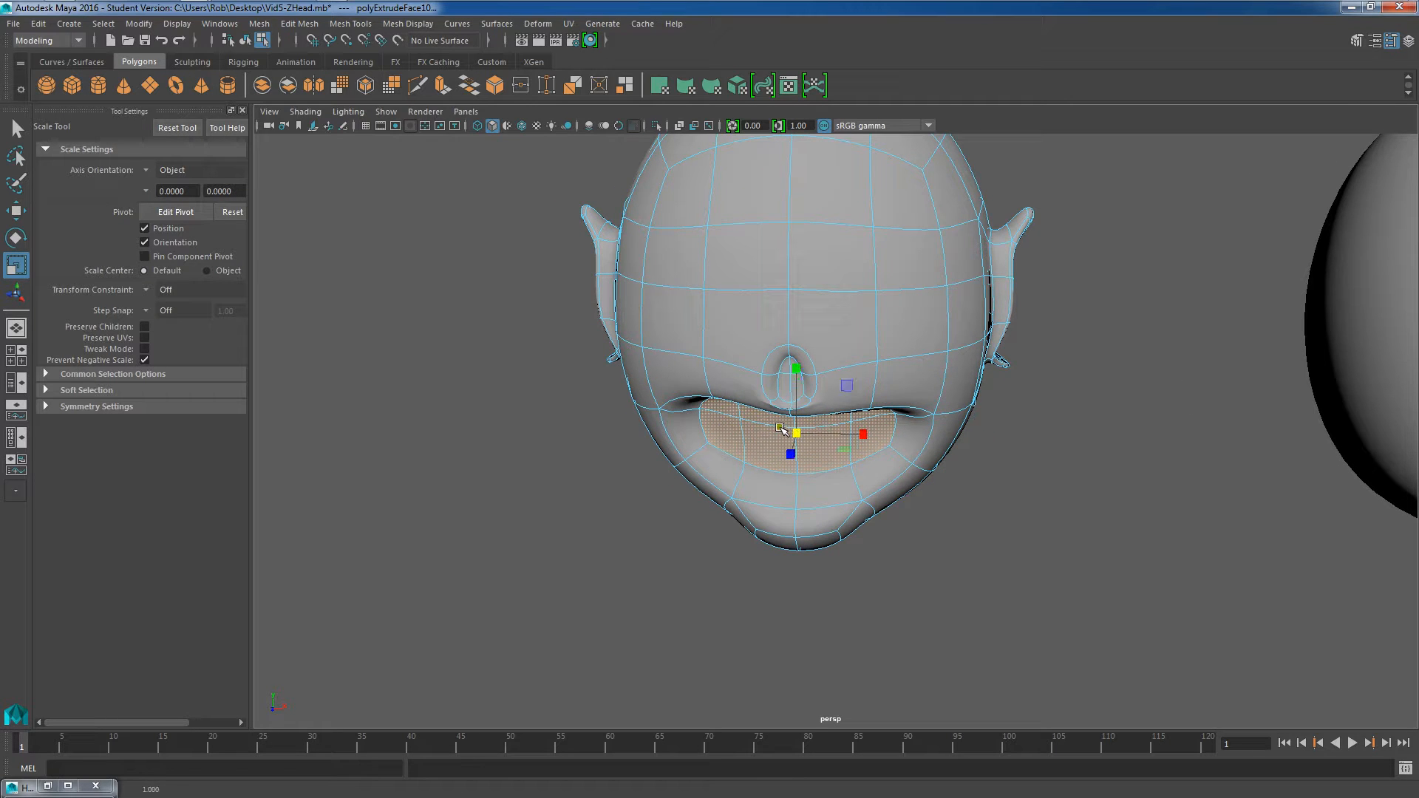
key(ctrl+e)
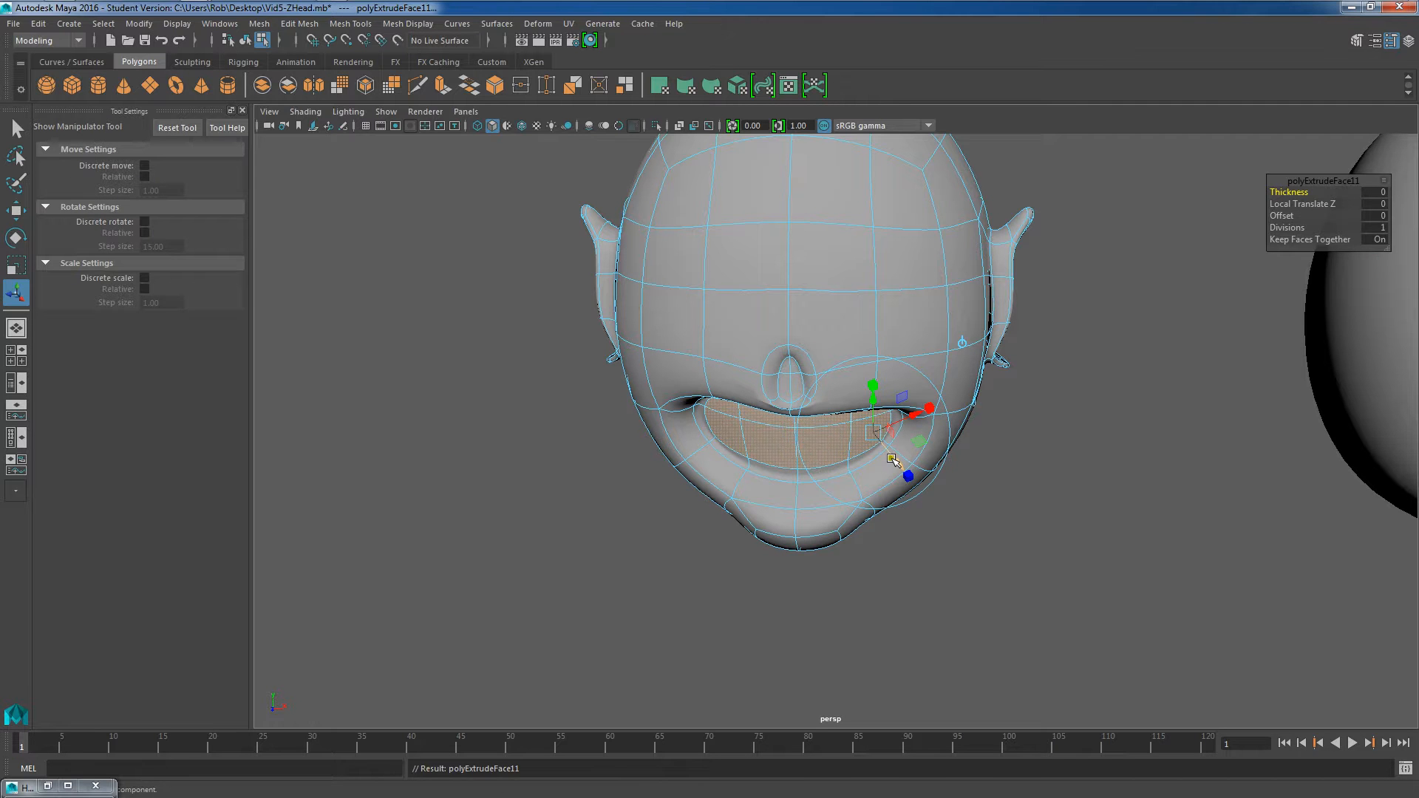
drag(892, 461, 886, 457)
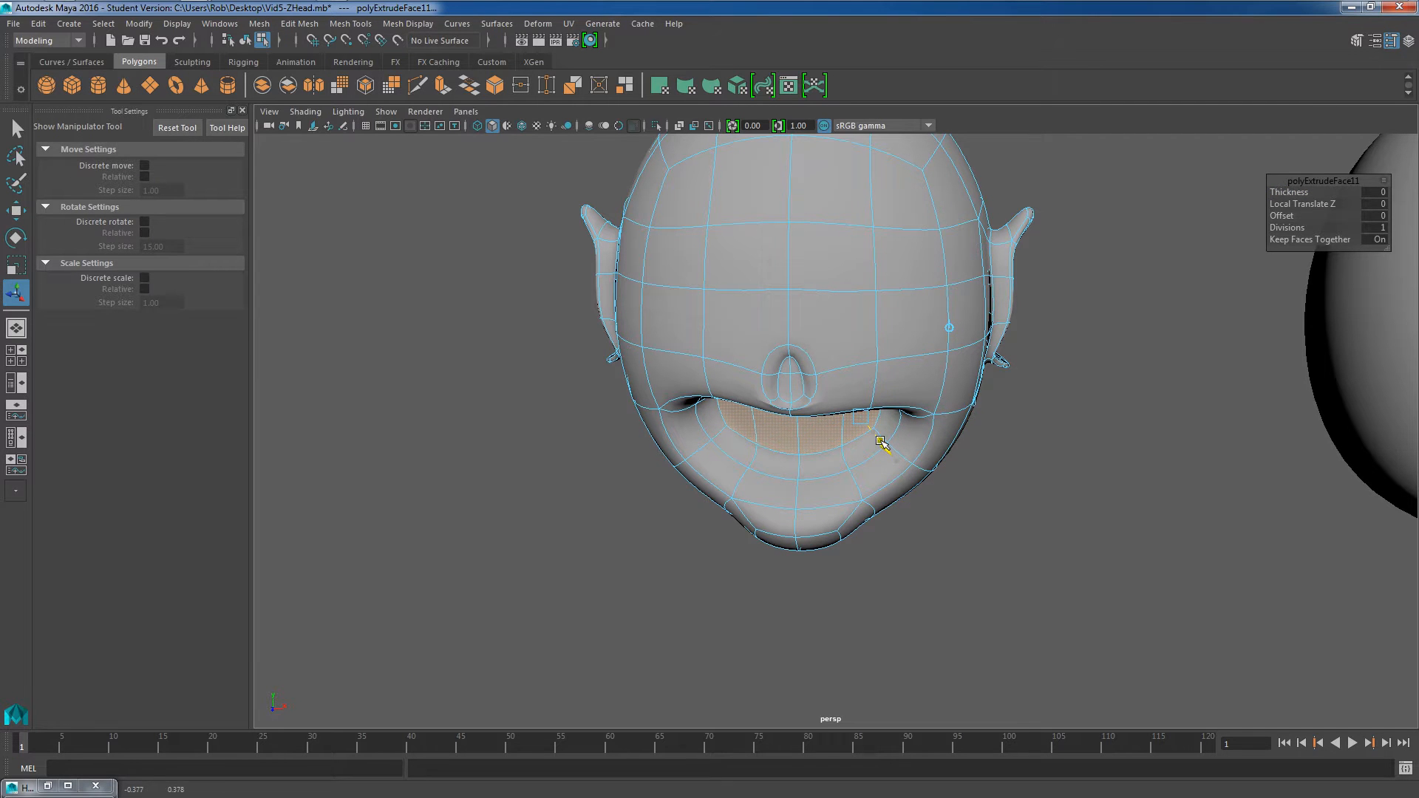
key(r)
drag(800, 421, 782, 414)
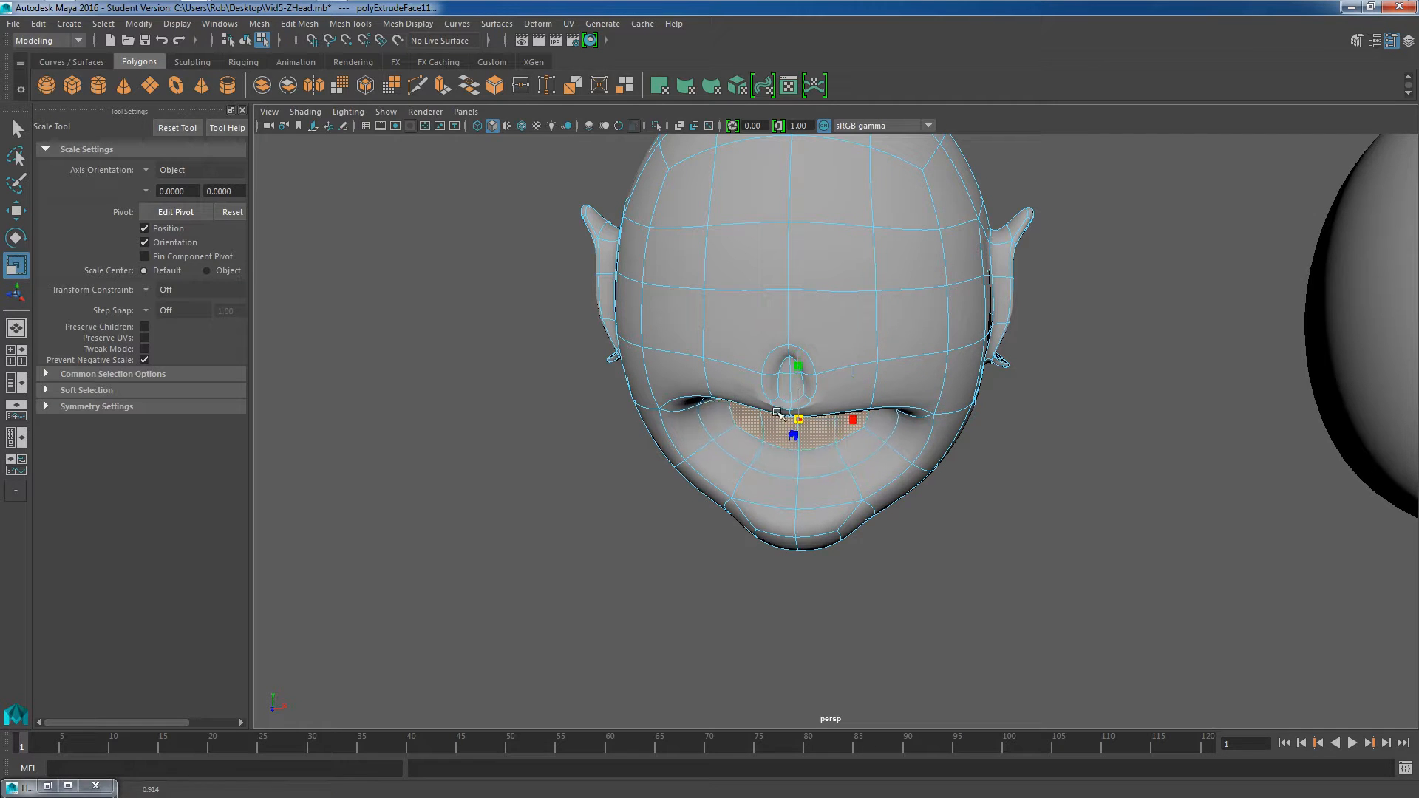
Step: Return to object mode, deselect the head and inspect the new mouth cavity
scroll(974, 526, down, 5)
alt+drag(1009, 583, 980, 548)
click(989, 512)
scroll(898, 423, up, 2)
right_drag(872, 372, 935, 350)
click(991, 436)
alt+drag(991, 436, 831, 489)
Step: Raise the centre vertex at the base of the nose, just above the mouth
click(827, 490)
scroll(808, 490, up, 5)
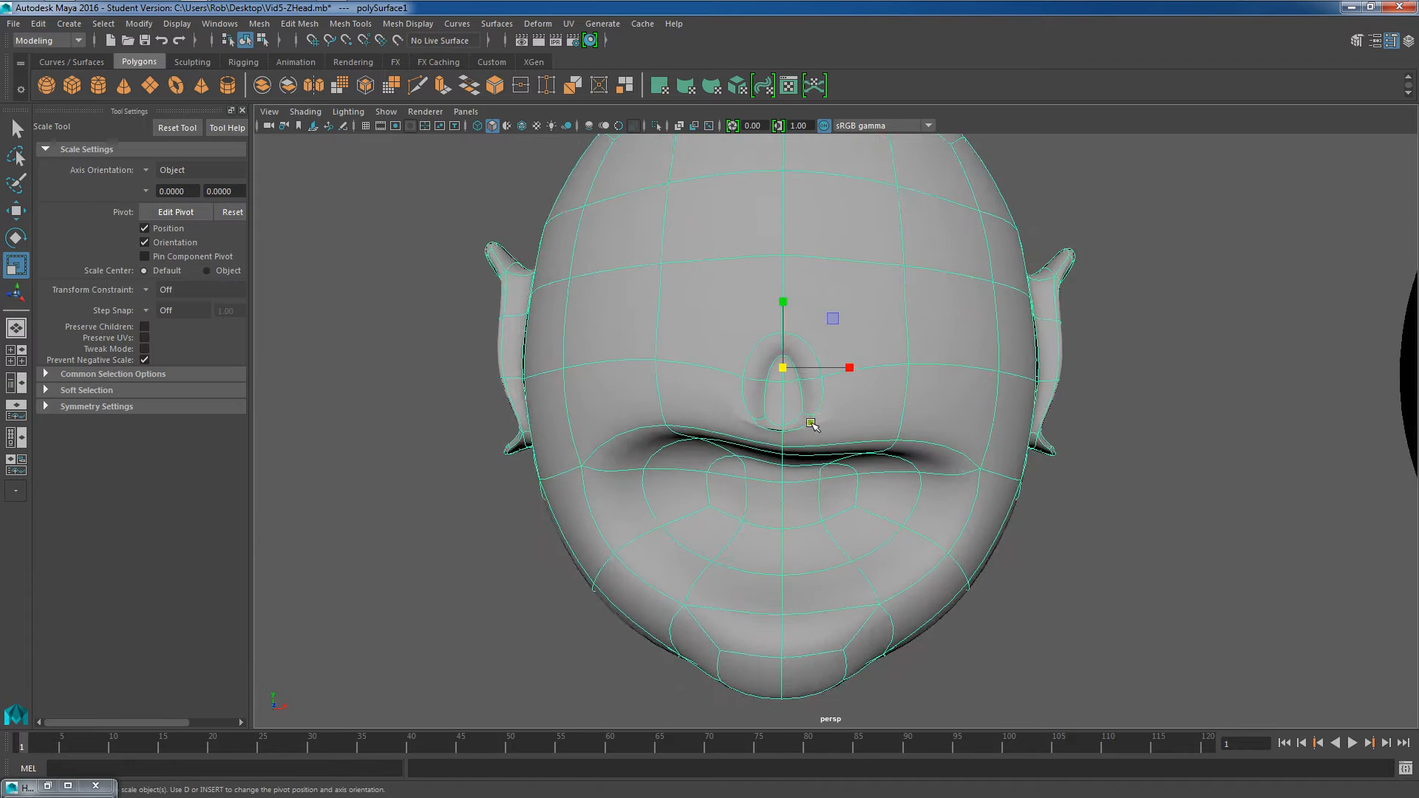
scroll(746, 423, up, 3)
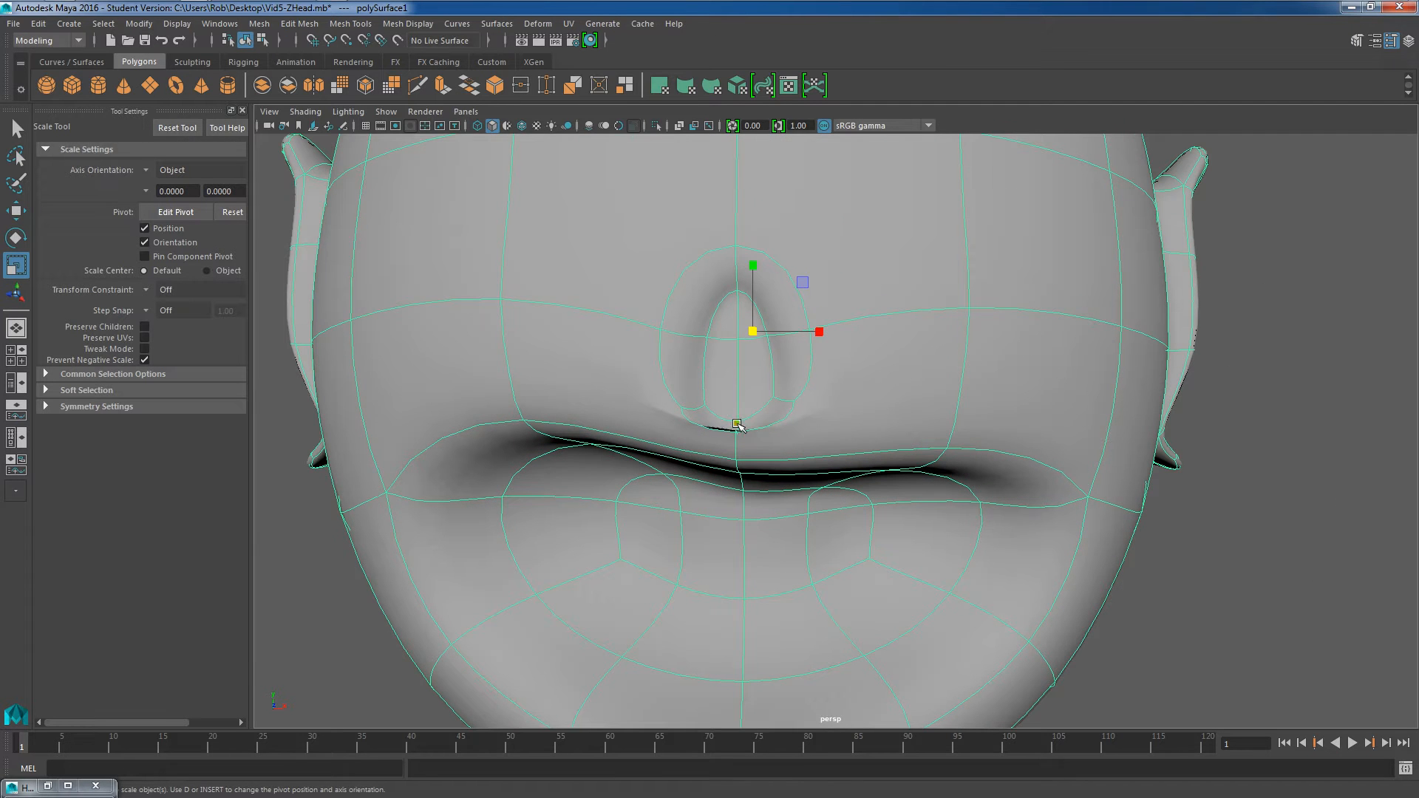
right_drag(736, 432, 735, 412)
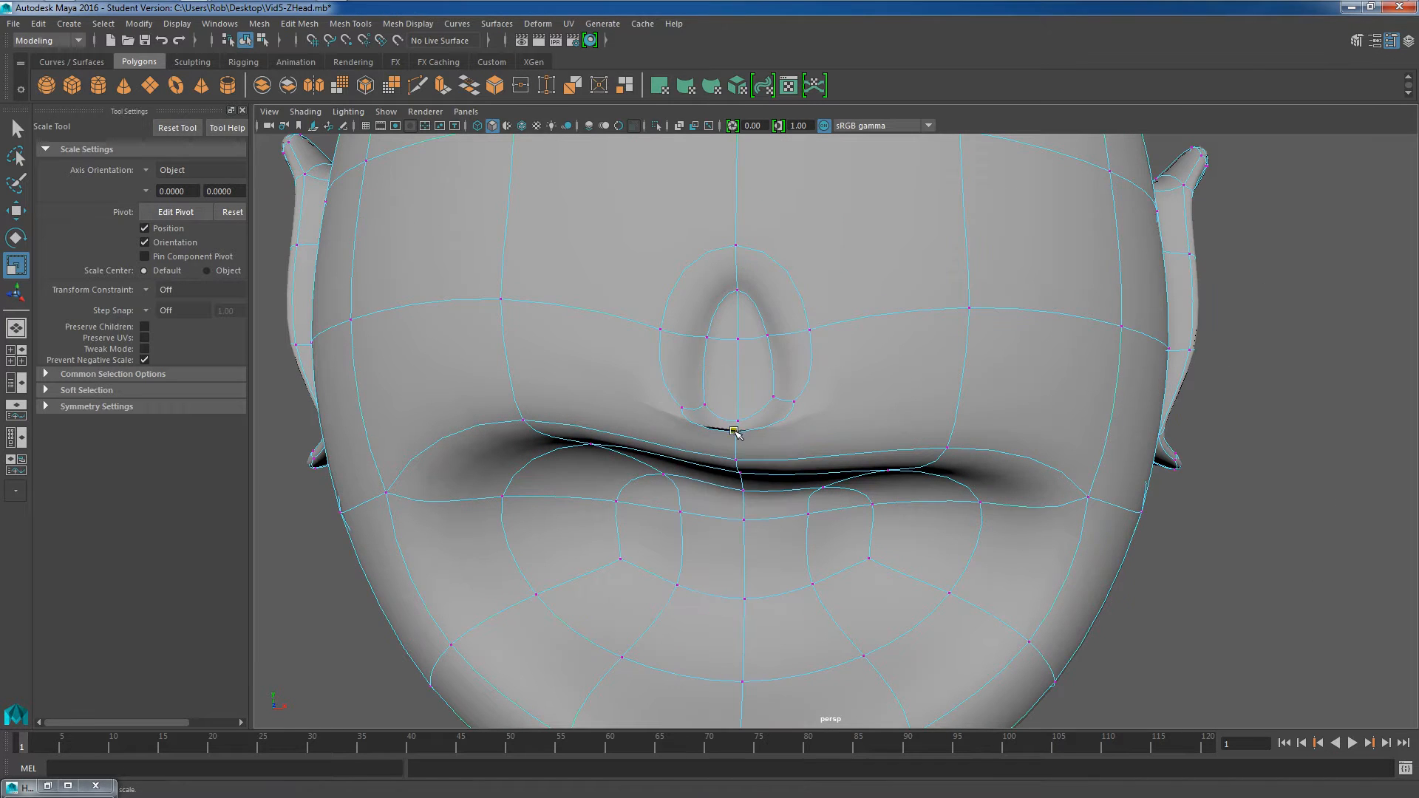
click(736, 412)
key(w)
mouse_move(736, 369)
mouse_down()
mouse_move(738, 340)
mouse_move(748, 348)
mouse_up()
alt+drag(812, 384, 814, 454)
Step: Select the two edges at the base of the nose and nudge them upward and along the depth axis
right_drag(789, 371, 791, 328)
click(802, 538)
shift+click(741, 551)
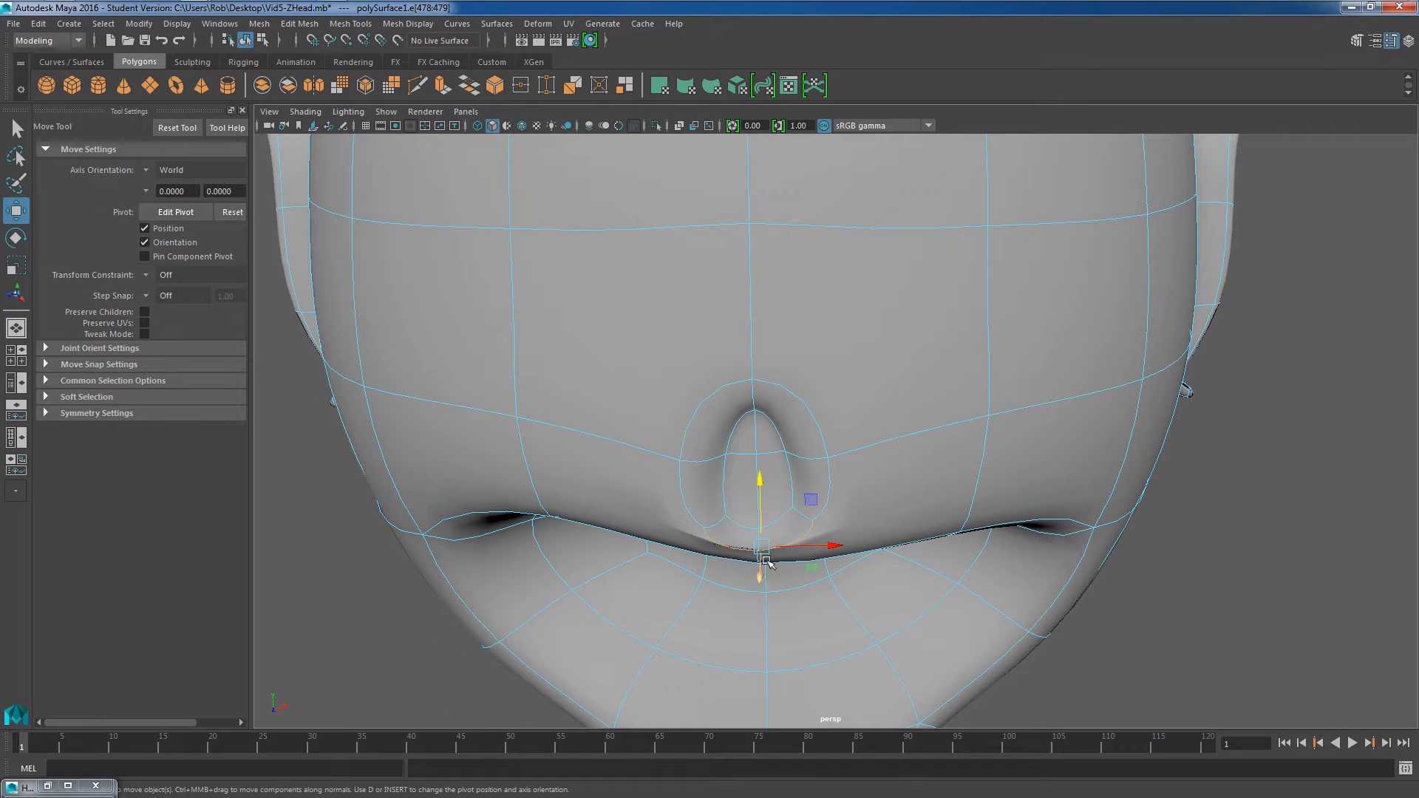
mouse_move(764, 571)
mouse_down()
mouse_move(761, 549)
mouse_move(761, 577)
mouse_move(765, 561)
mouse_up()
drag(761, 469, 761, 455)
alt+drag(761, 455, 900, 437)
drag(1060, 486, 1050, 483)
click(1136, 569)
alt+drag(1131, 570, 765, 359)
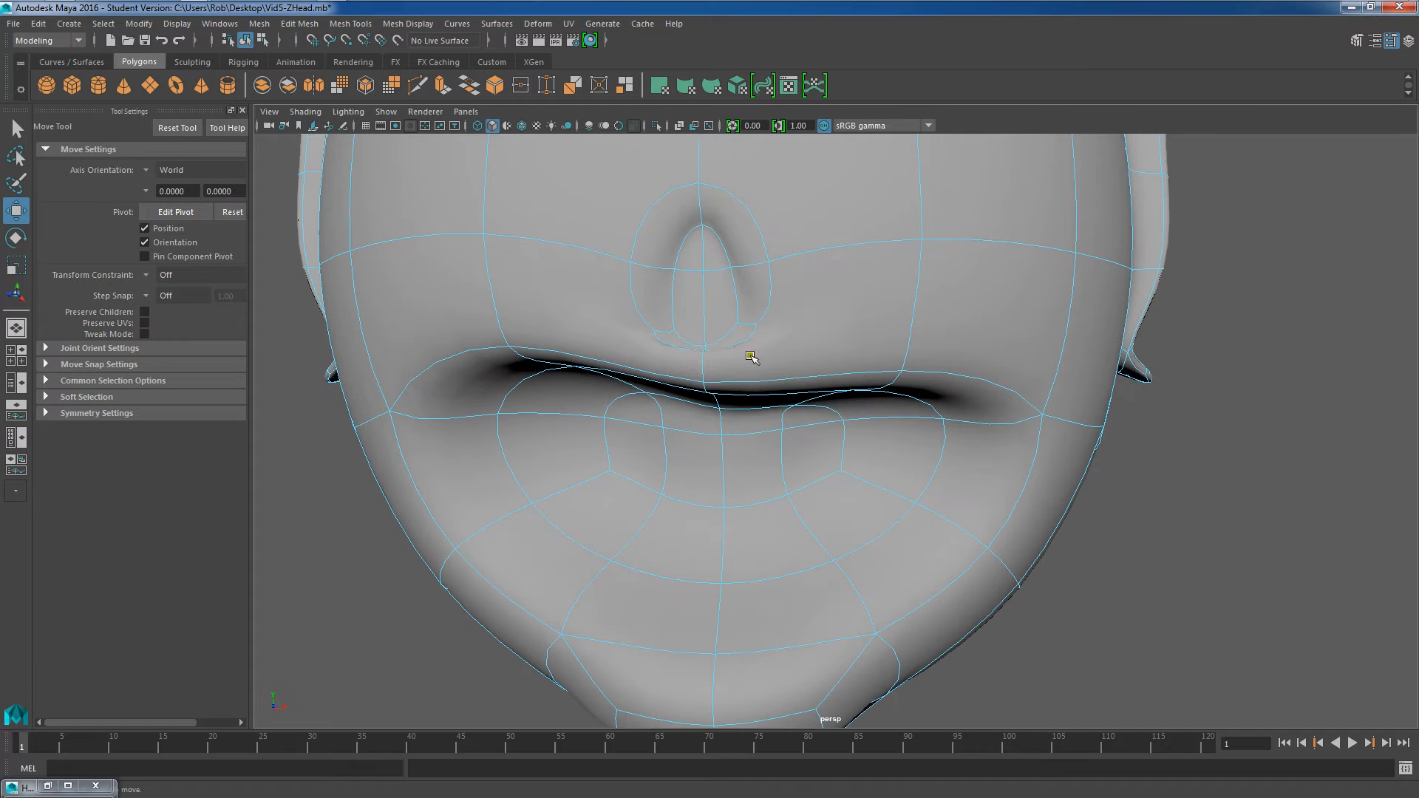
Step: Move the edge on the underside of the nose upward and return to object mode
click(707, 345)
drag(708, 292, 707, 270)
scroll(773, 300, down, 4)
alt+drag(777, 303, 798, 346)
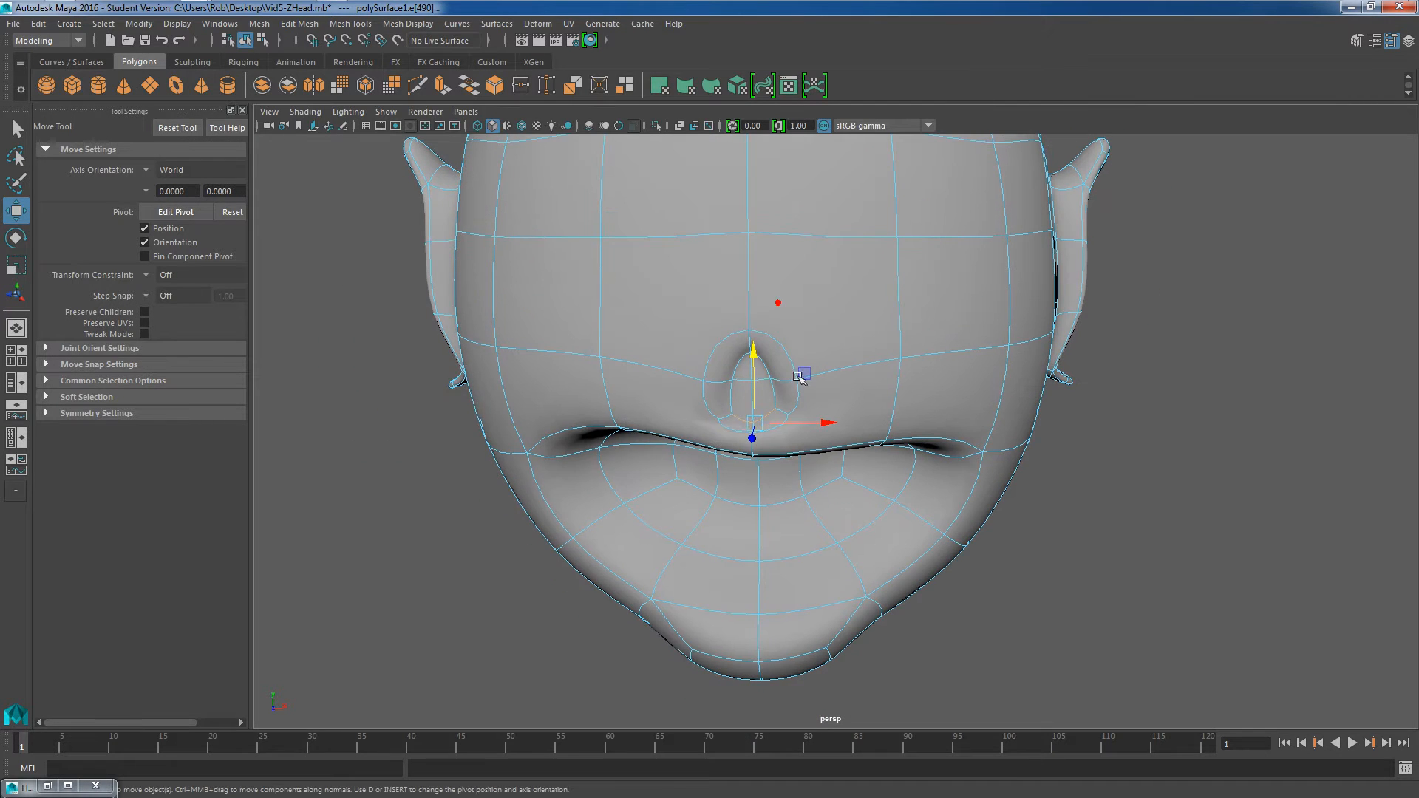
right_drag(740, 415, 813, 356)
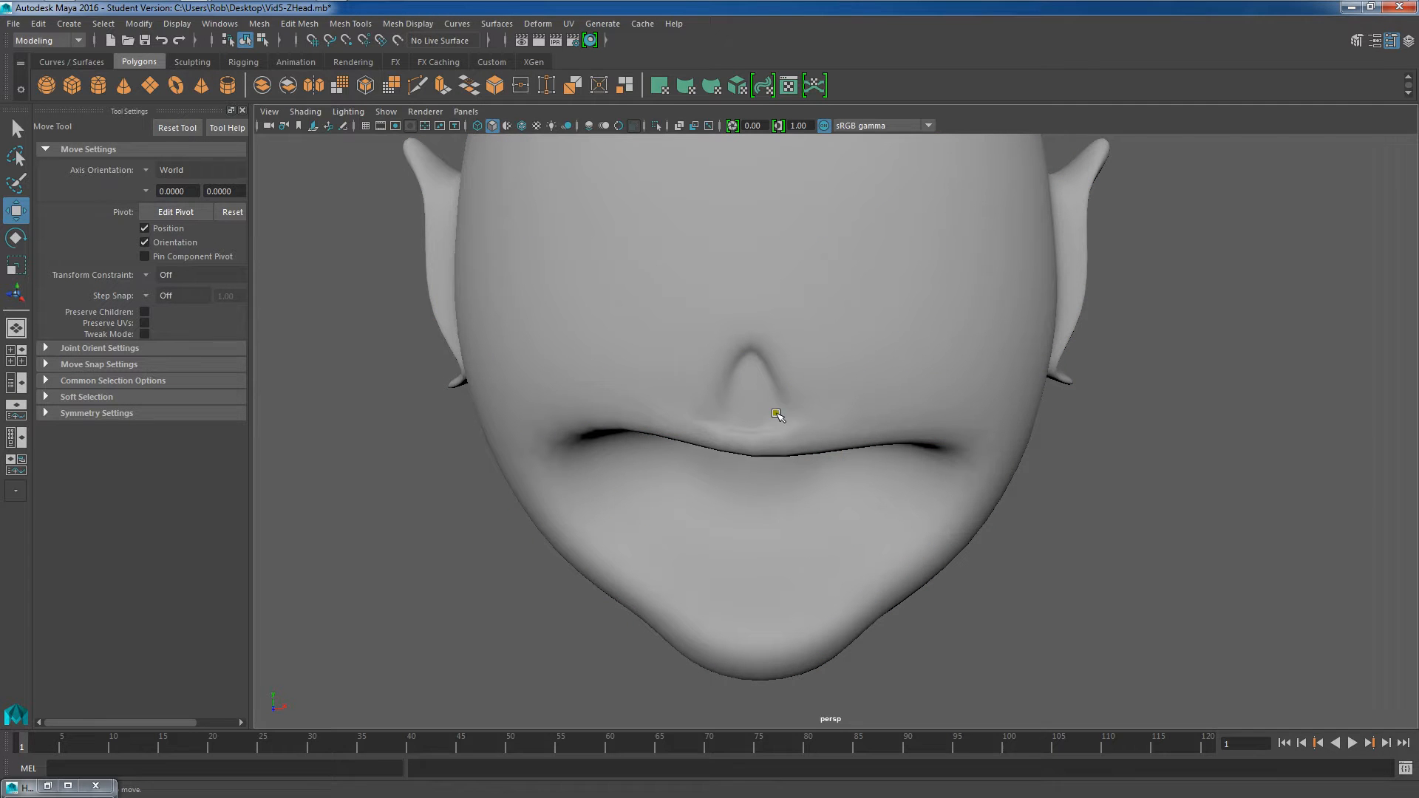
Step: Inspect the nose and mouth of the smoothed head from several angles
scroll(841, 427, down, 2)
alt+drag(858, 420, 742, 375)
scroll(738, 457, up, 3)
scroll(818, 377, down, 4)
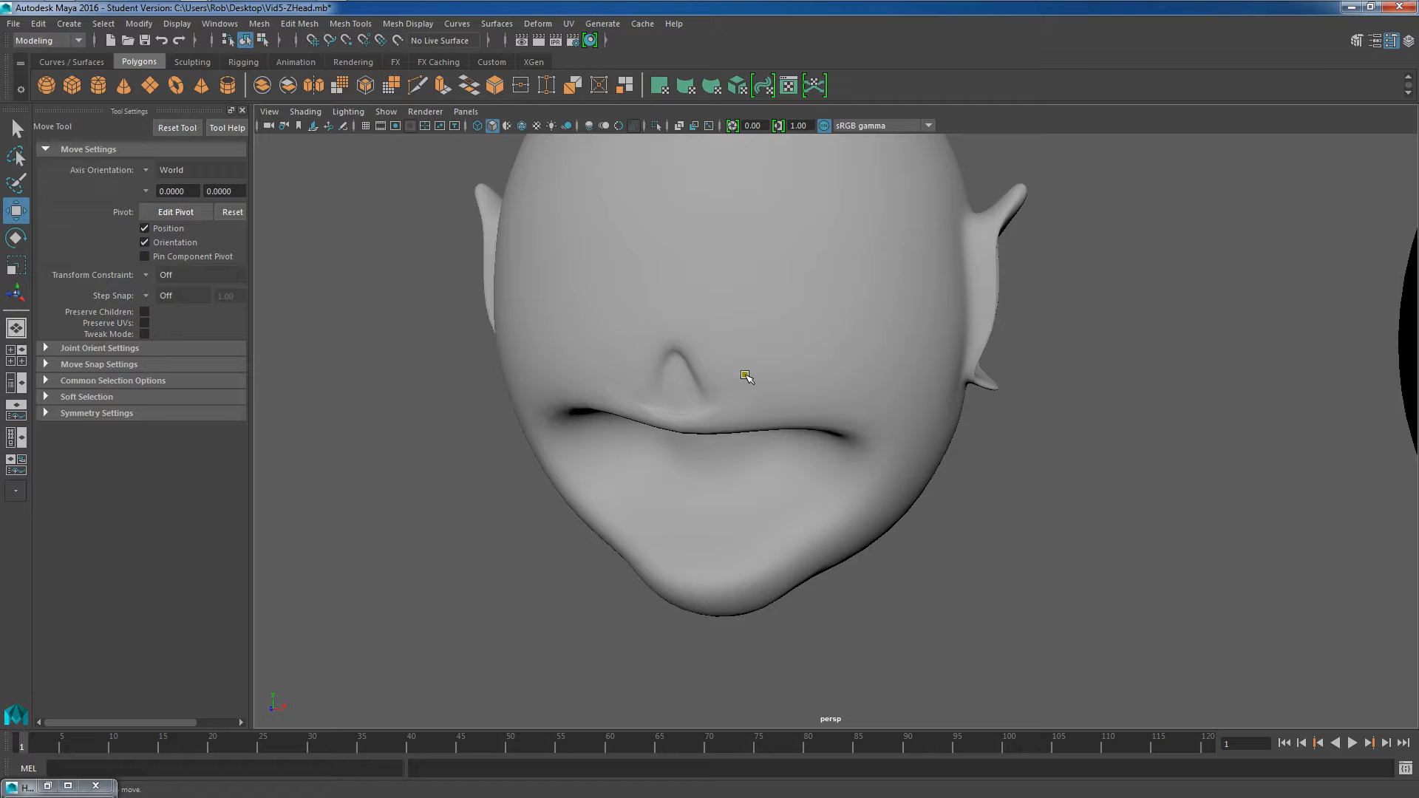
alt+drag(753, 405, 779, 385)
alt+middle_drag(777, 376, 852, 501)
scroll(813, 439, up, 2)
alt+drag(799, 418, 785, 354)
Step: Switch to wireframe, hide the other head mesh beside the working head, and restore shaded display
click(846, 391)
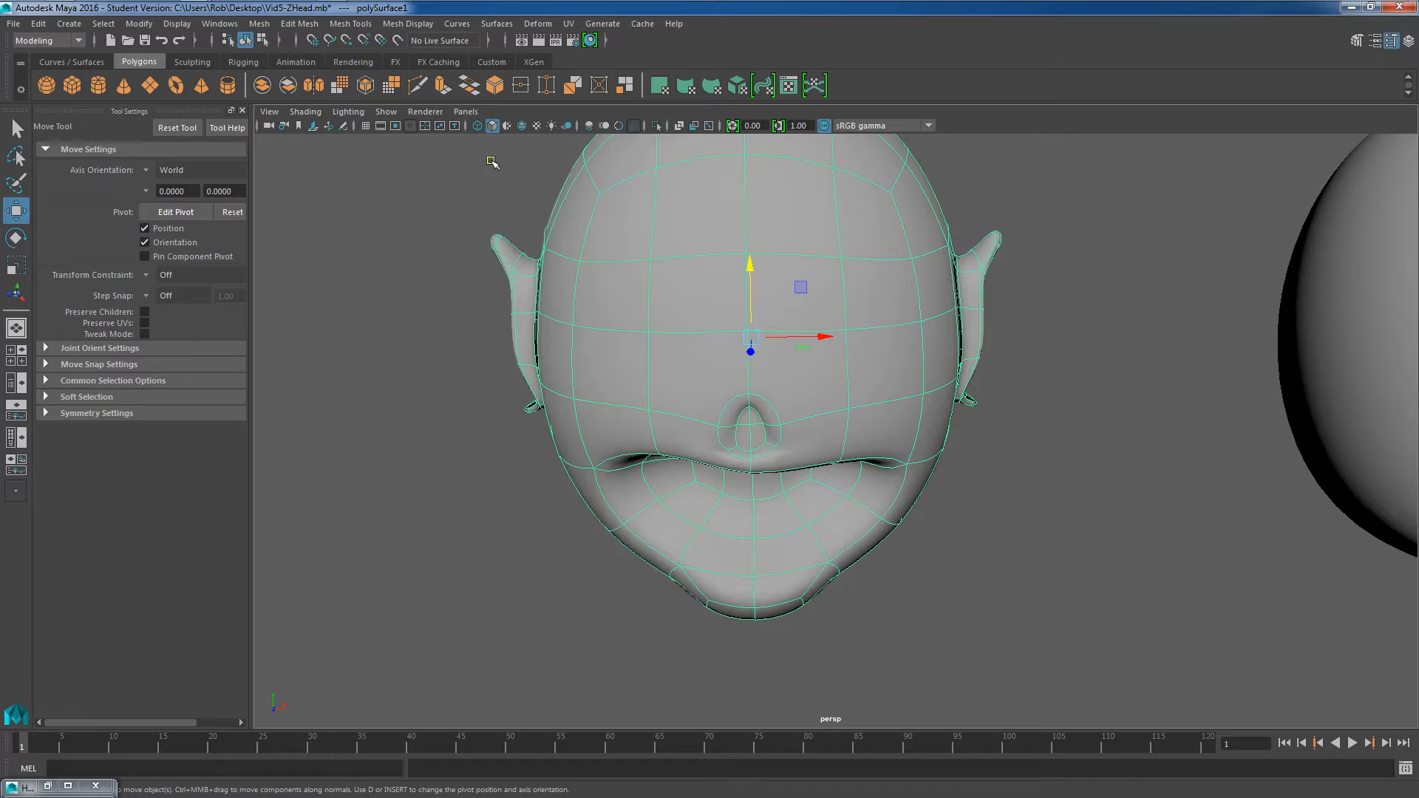
click(478, 126)
alt+drag(633, 316, 654, 317)
alt+drag(532, 284, 497, 358)
scroll(497, 358, down, 3)
click(425, 349)
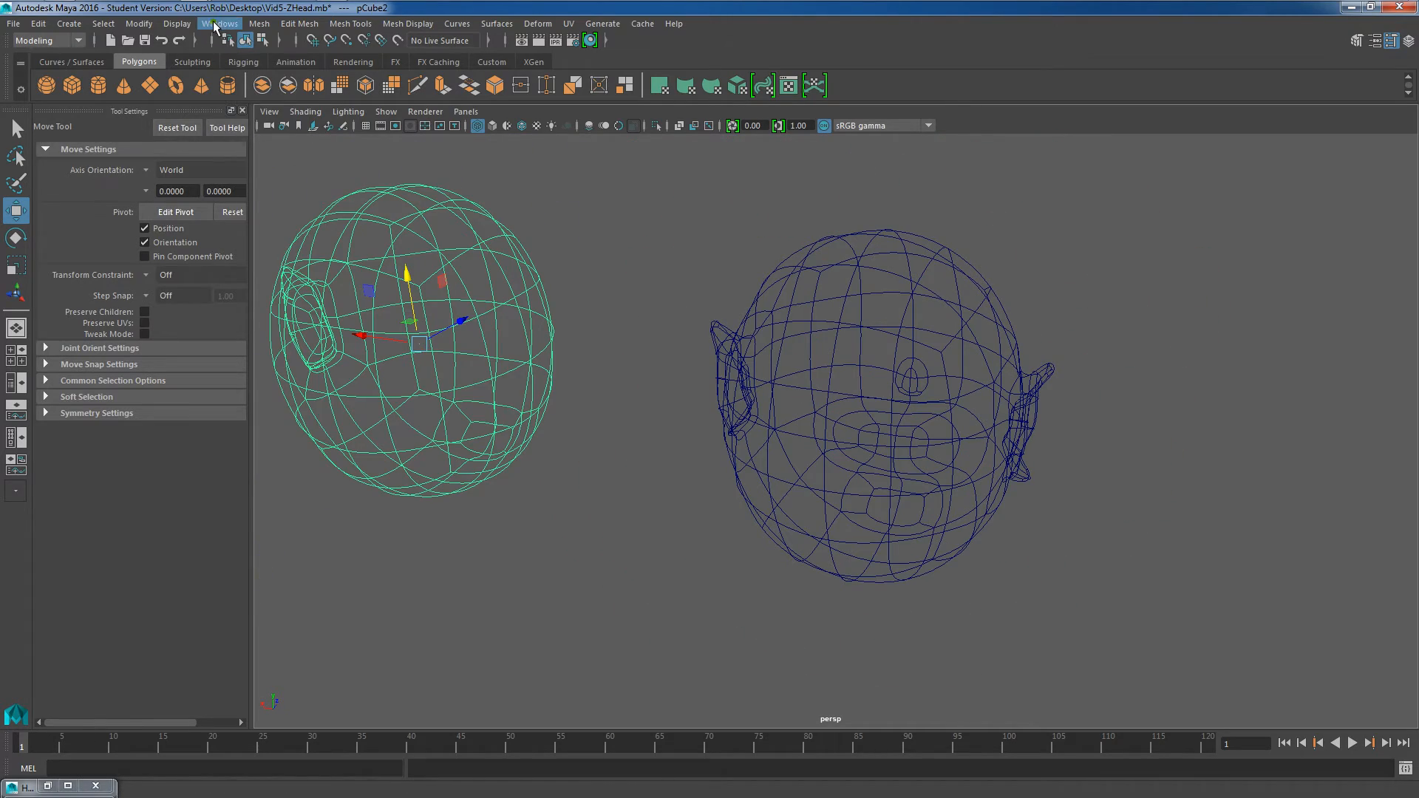
click(183, 25)
mouse_move(244, 117)
click(356, 126)
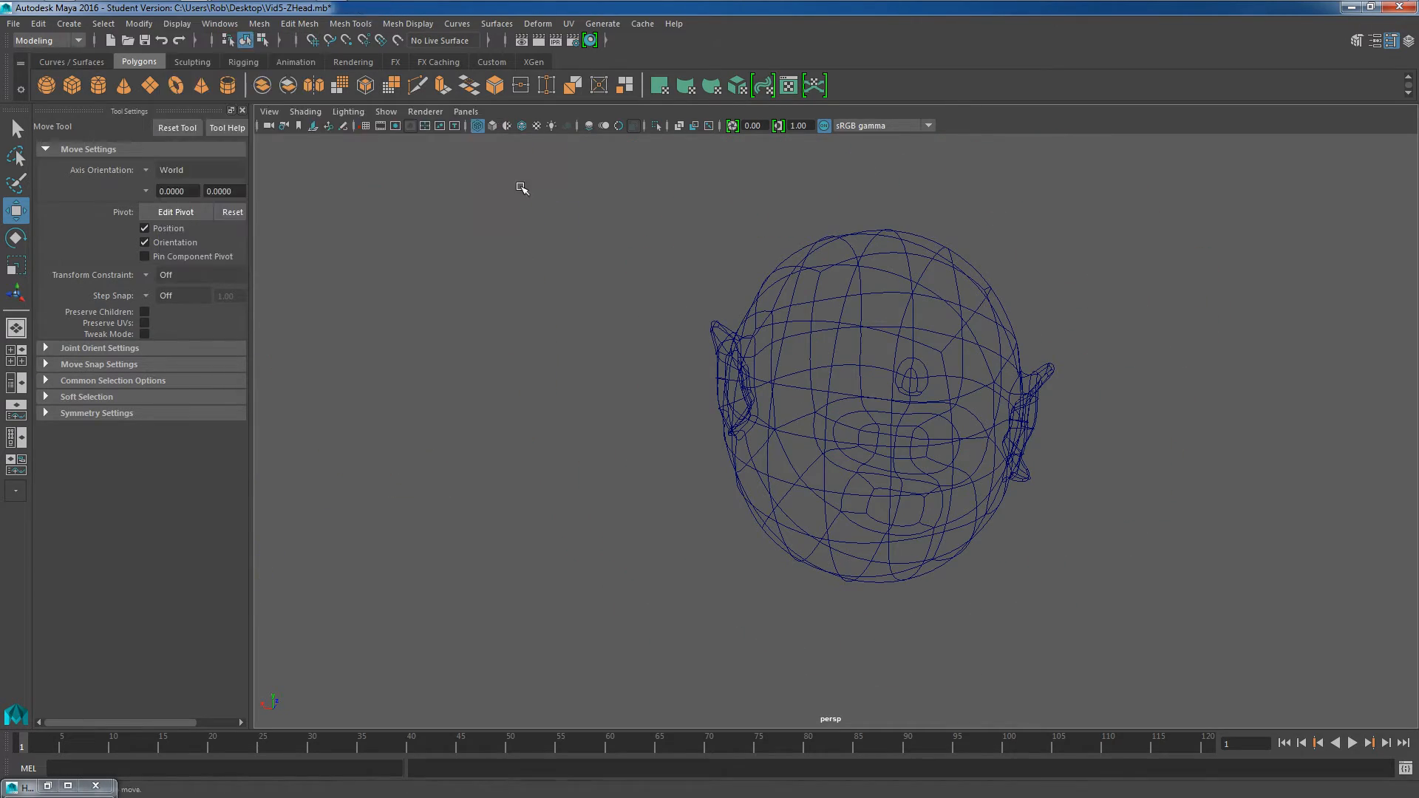
alt+drag(1091, 489, 930, 402)
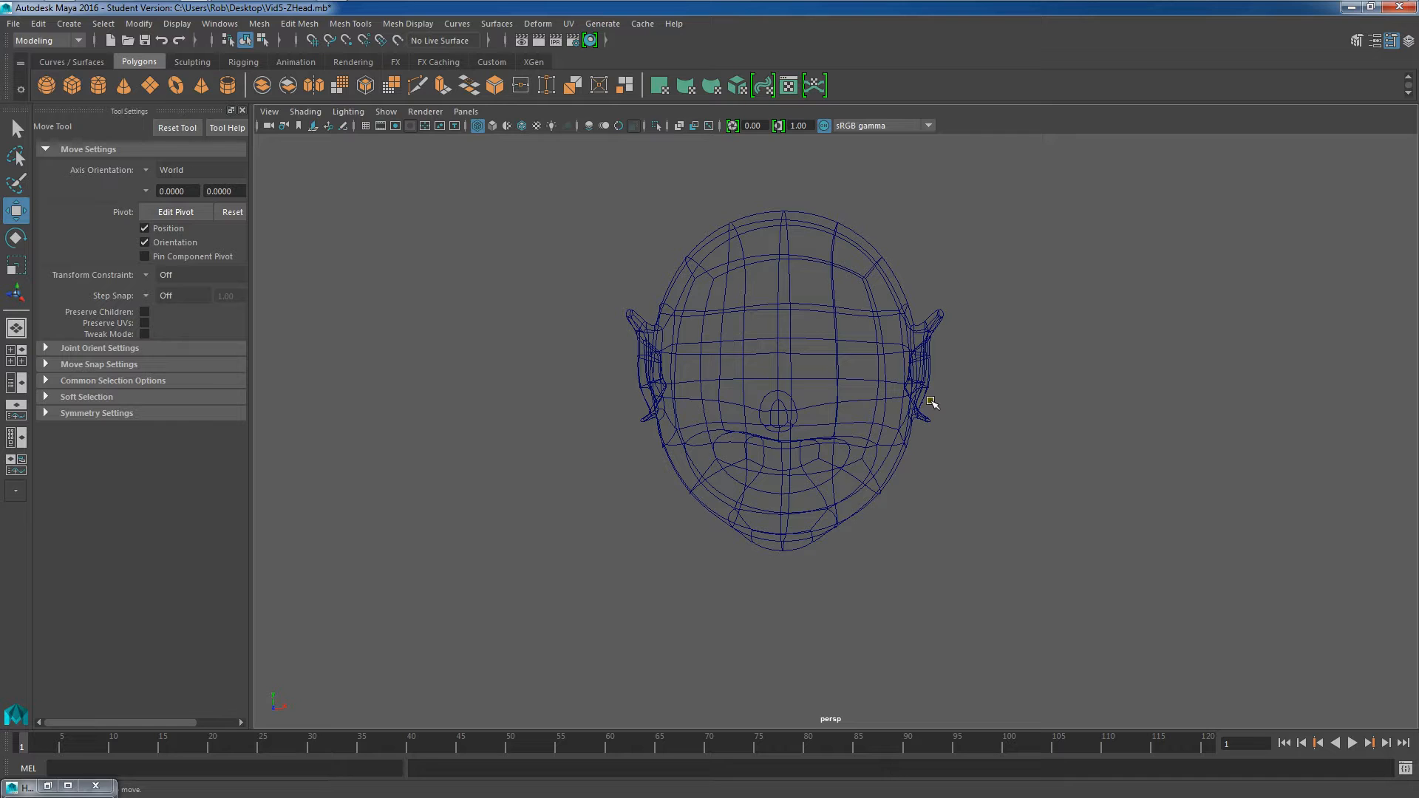
key(5)
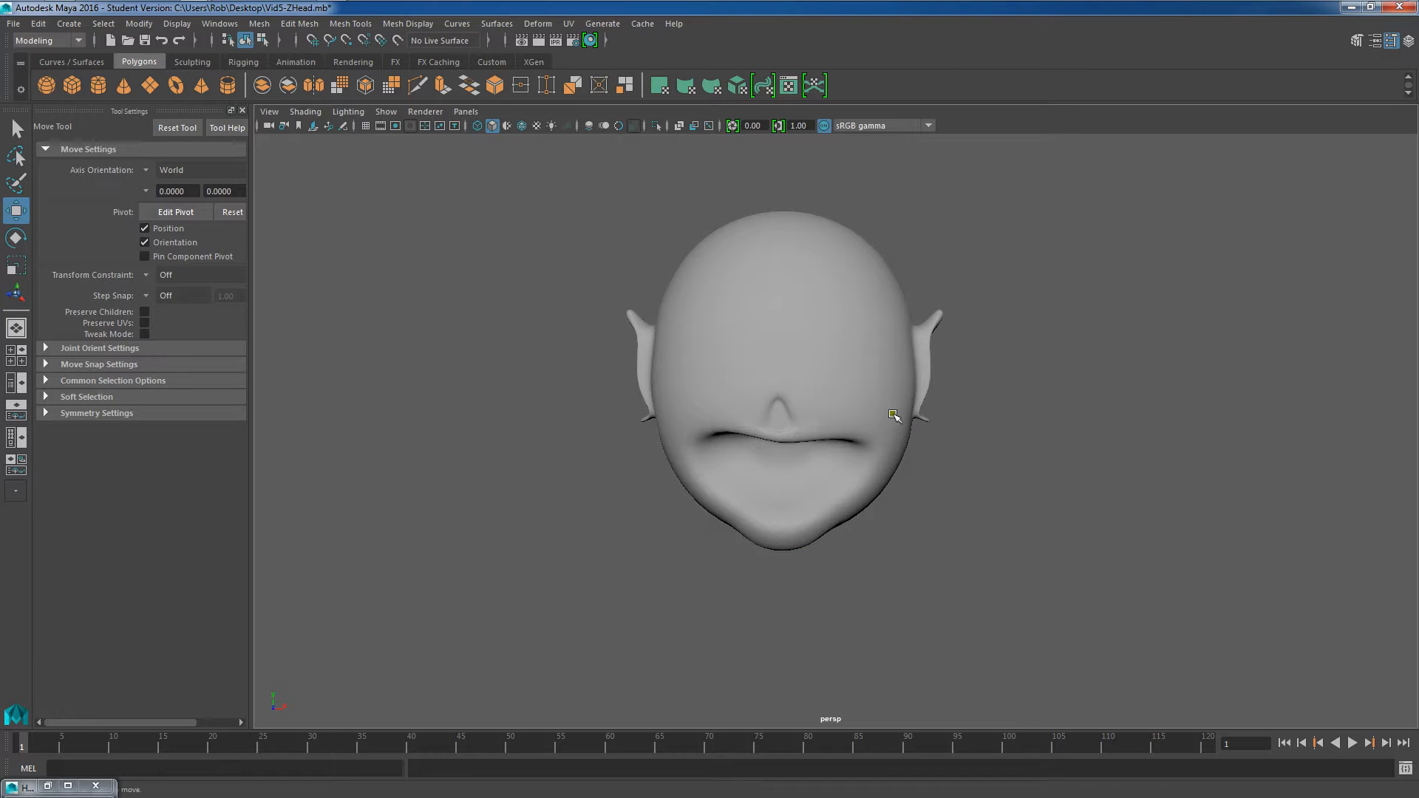
Step: Select the head and examine its overall shape and wireframe flow from the front and sides
alt+middle_drag(852, 356, 872, 342)
alt+drag(872, 342, 836, 326)
alt+right_drag(836, 326, 861, 333)
alt+middle_drag(861, 332, 874, 371)
mouse_move(875, 371)
alt+mouse_down()
mouse_move(858, 365)
mouse_move(890, 354)
mouse_move(832, 358)
mouse_move(913, 388)
mouse_move(1025, 395)
alt+mouse_up()
click(912, 389)
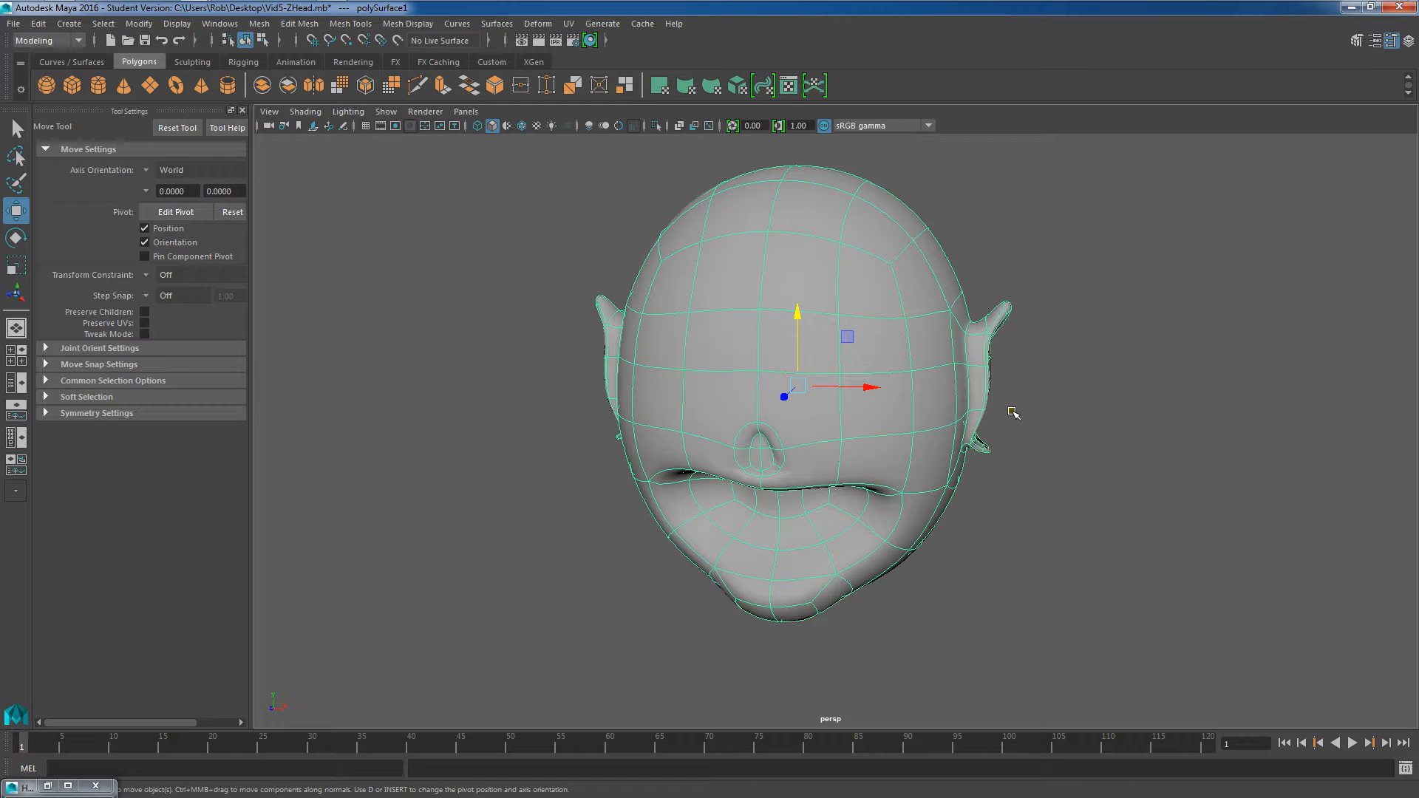
alt+drag(1073, 412, 767, 330)
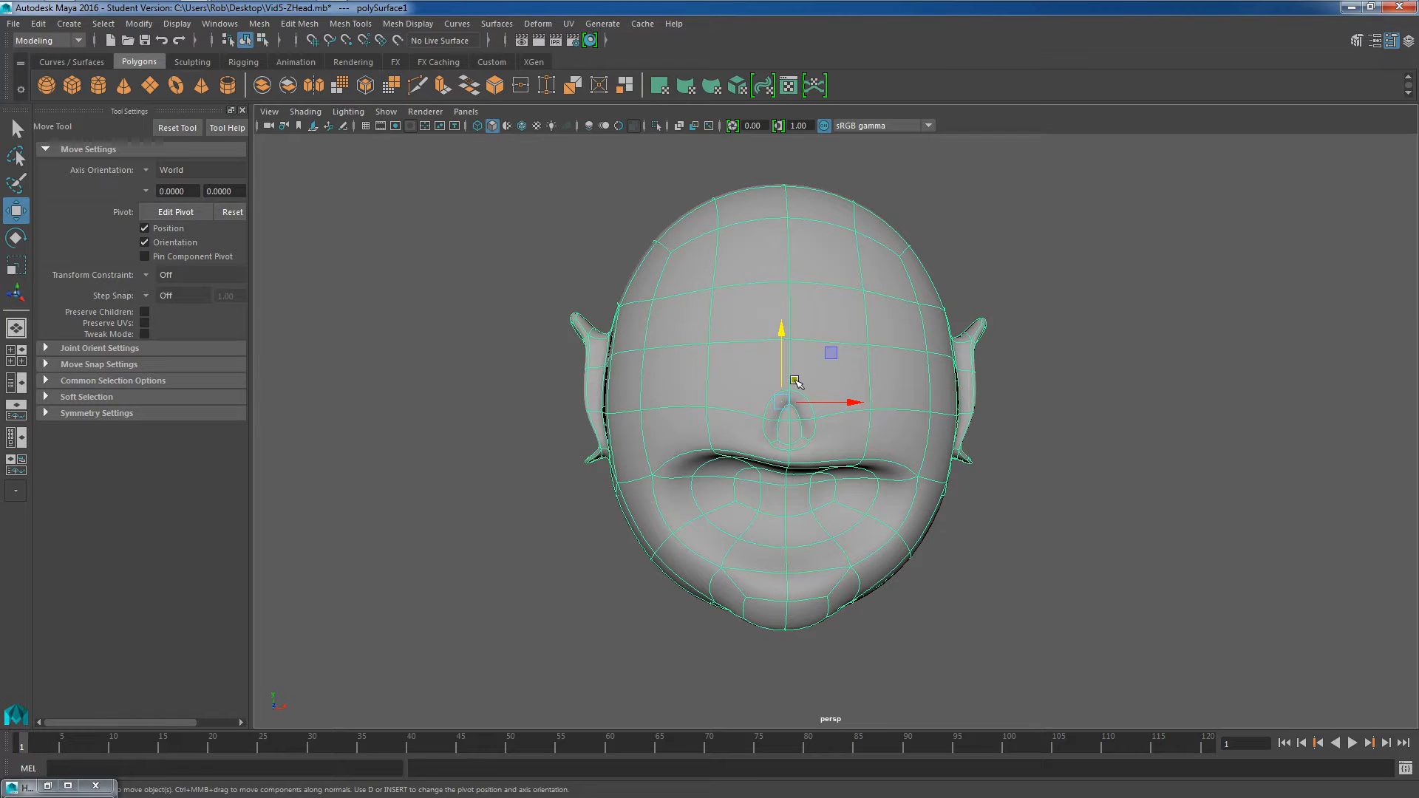
alt+drag(866, 351, 863, 382)
scroll(874, 325, up, 3)
scroll(880, 326, down, 3)
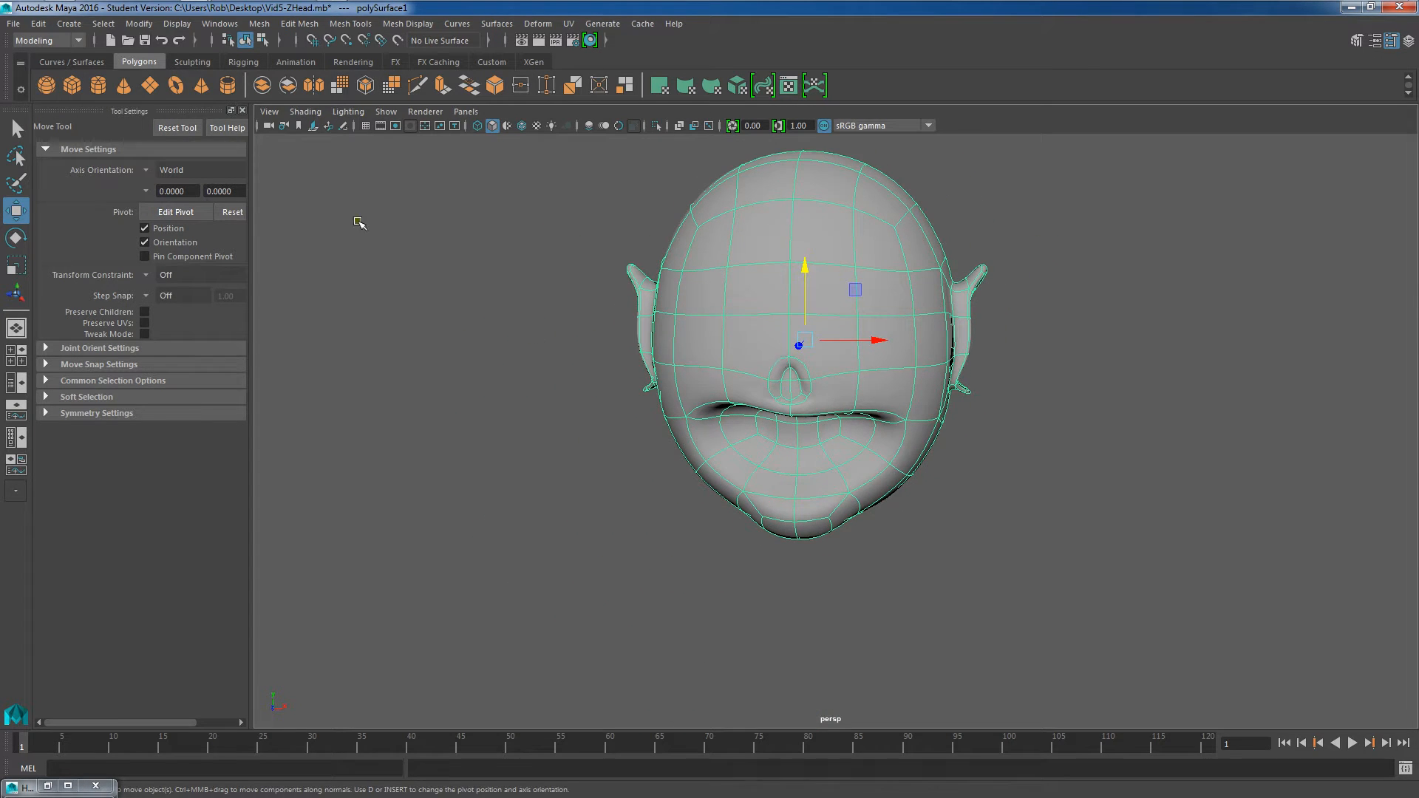
Step: Create a polygon sphere and scale it down to a small ball much smaller than the head
click(46, 85)
scroll(769, 388, down, 4)
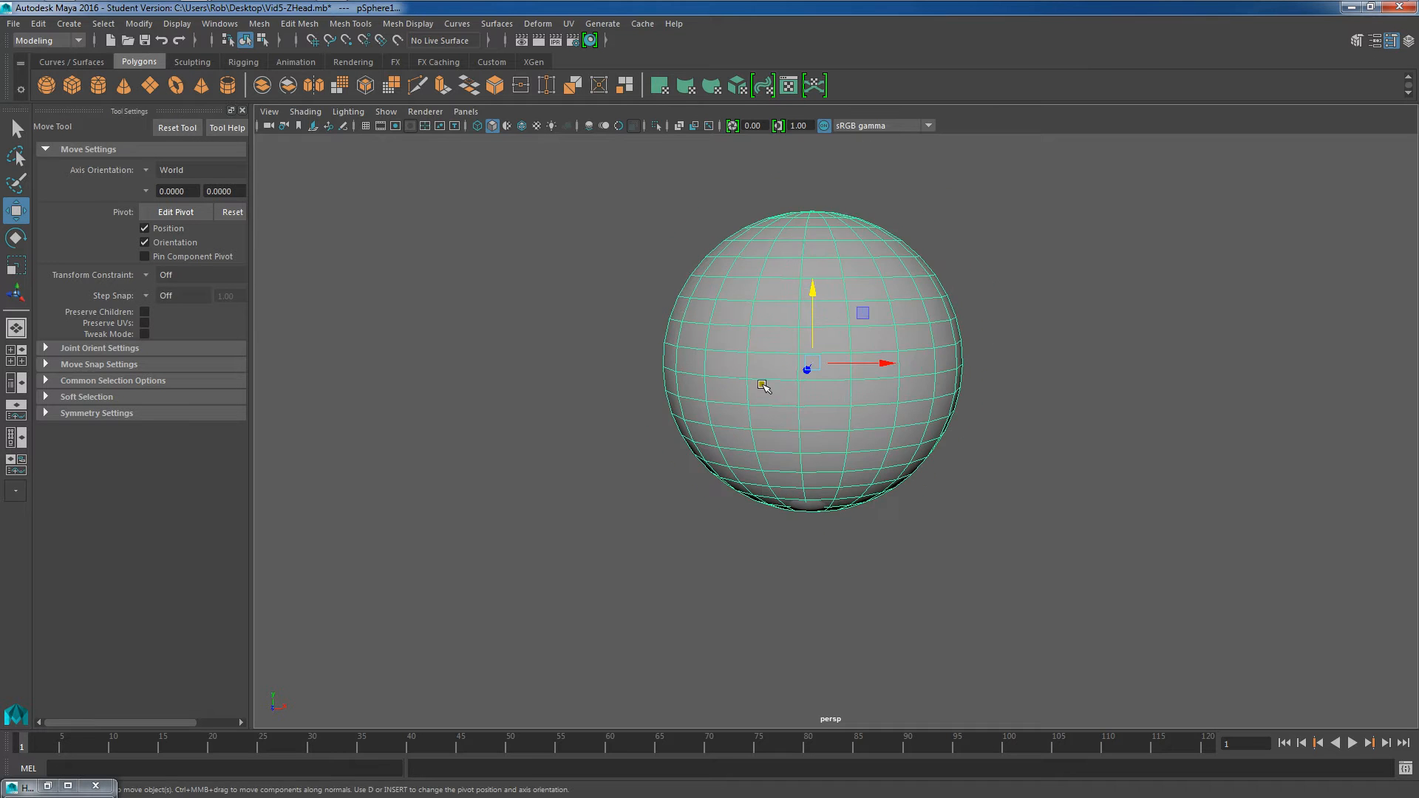
key(r)
drag(810, 379, 879, 435)
key(ctrl+z)
key(w)
key(r)
drag(818, 387, 734, 372)
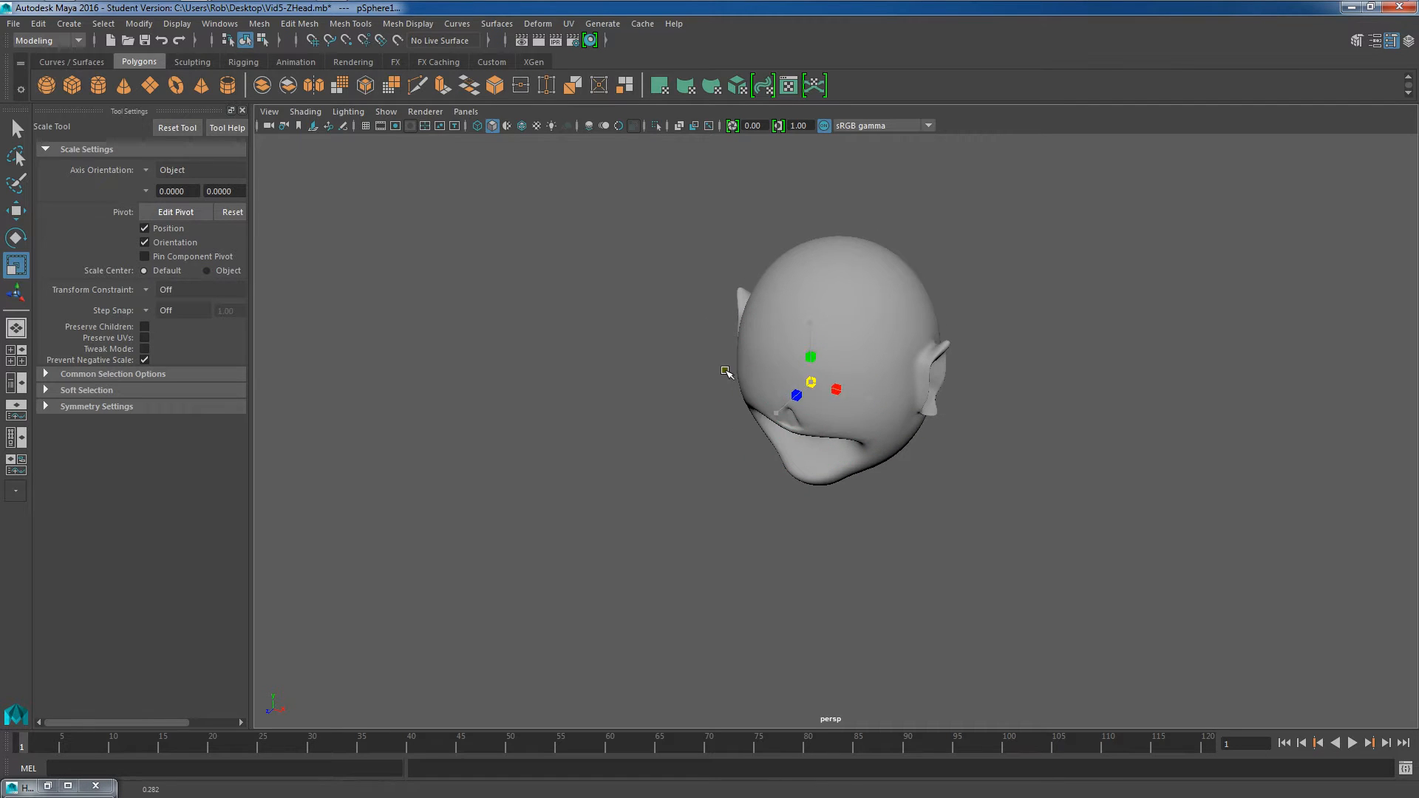
Step: Move the small sphere out of the head so it sits in front of the face
key(w)
drag(780, 415, 706, 434)
key(r)
alt+drag(637, 384, 763, 347)
scroll(763, 347, up, 4)
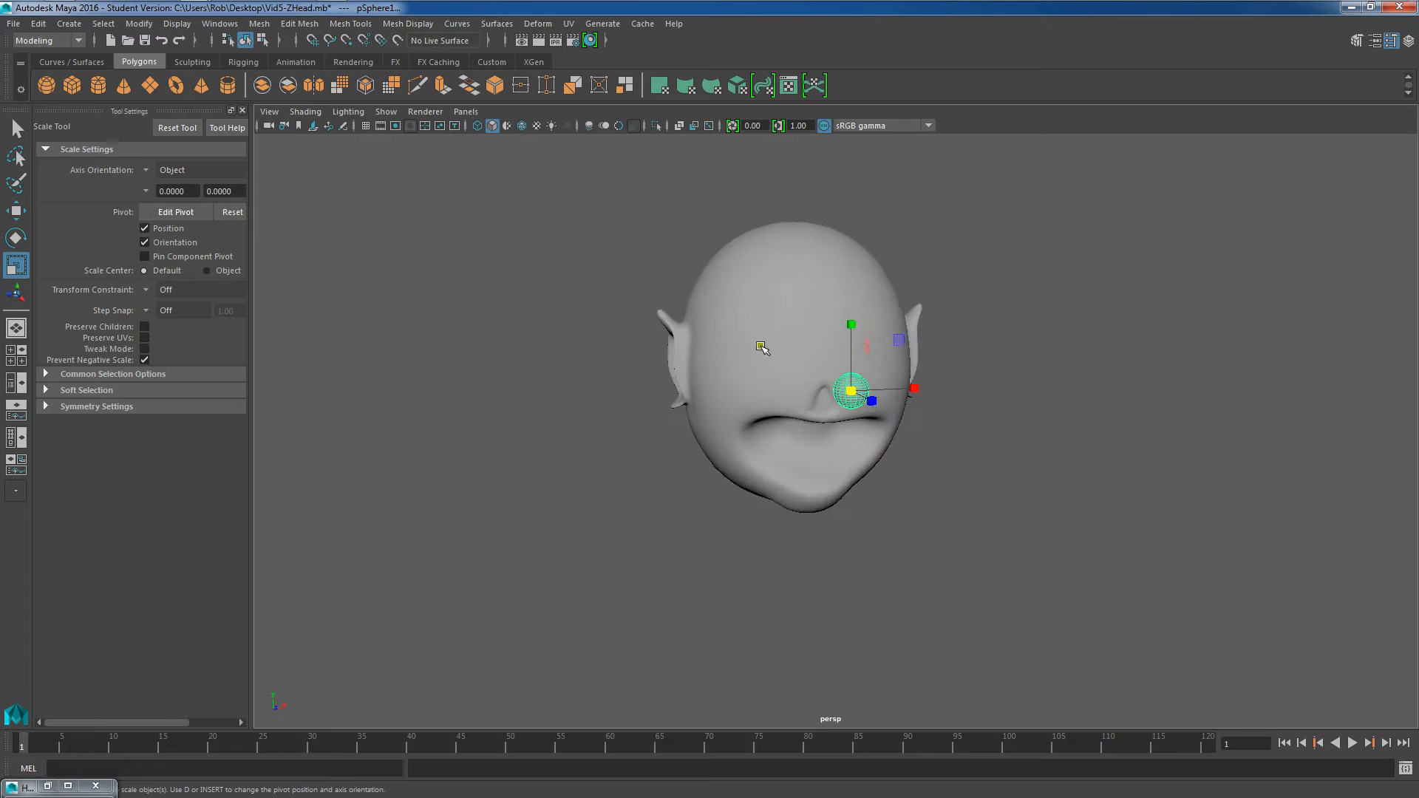
Step: Rotate the sphere so its pole faces forward, away from the face
alt+middle_drag(741, 278, 708, 327)
scroll(737, 416, up, 2)
scroll(754, 298, up, 2)
scroll(738, 355, up, 5)
alt+drag(707, 327, 878, 343)
key(e)
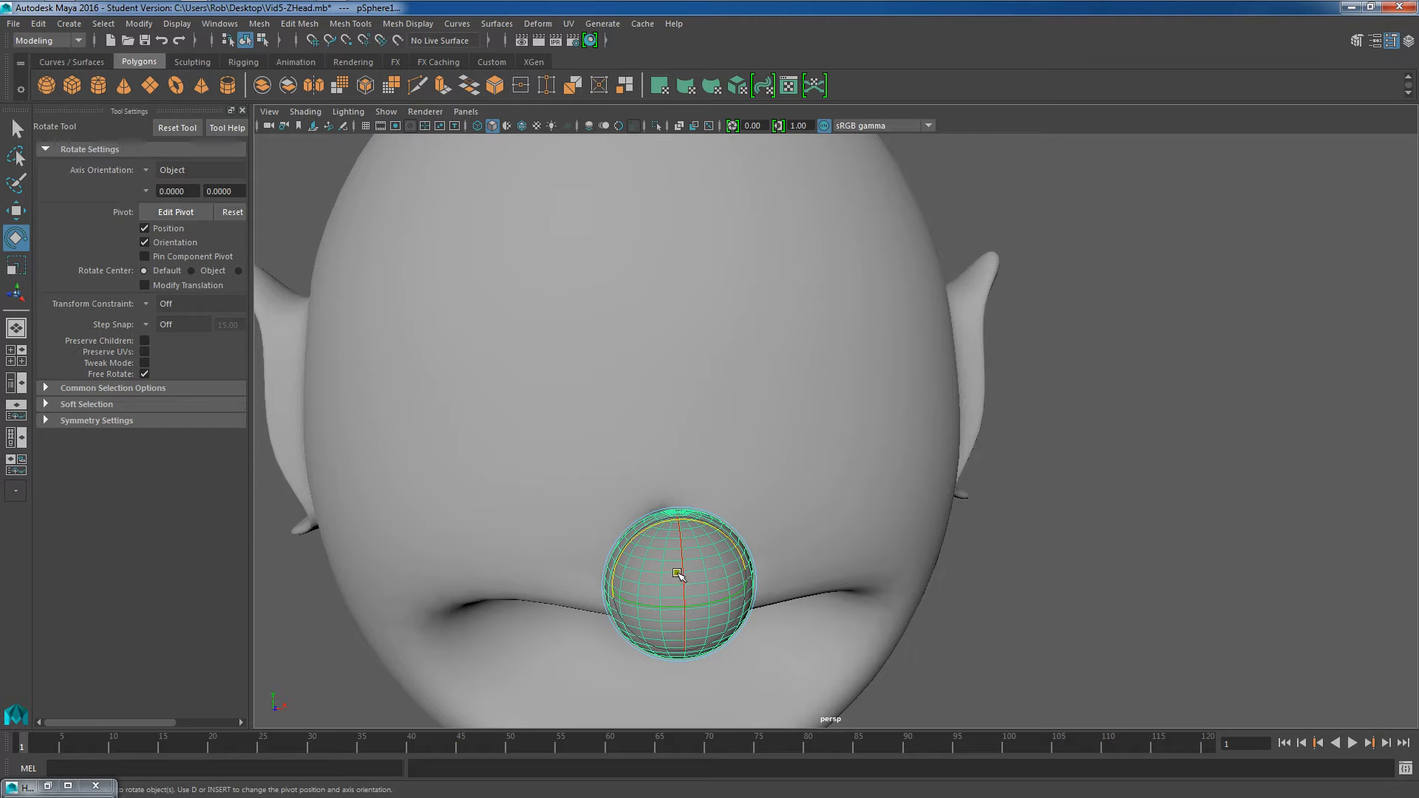
drag(679, 602, 681, 654)
Step: Fine-tune the small sphere's rotation so its pole points straight forward, away from the face
key(w)
alt+drag(856, 612, 846, 583)
scroll(749, 534, up, 2)
alt+middle_drag(484, 393, 646, 342)
scroll(578, 367, up, 3)
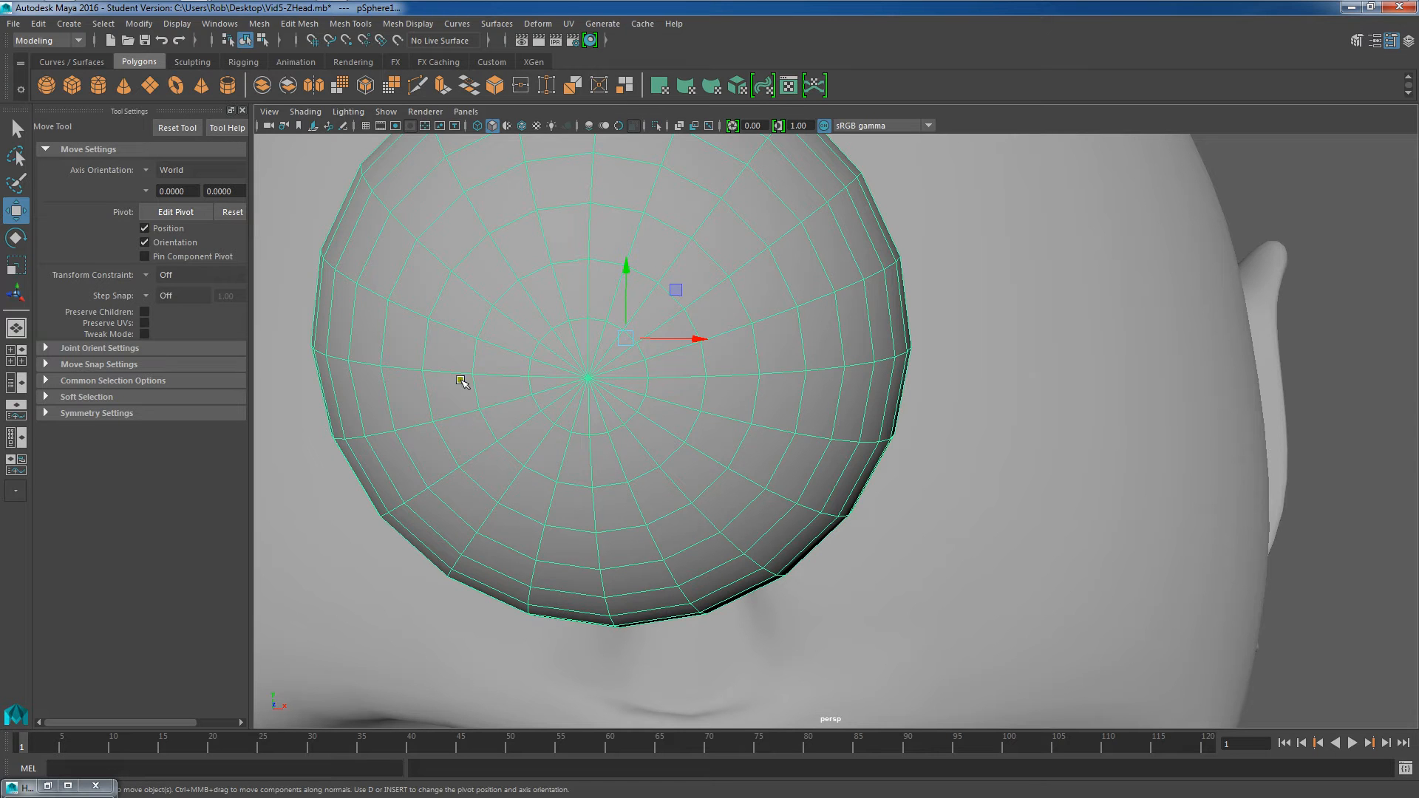
scroll(749, 510, down, 5)
alt+middle_drag(770, 377, 725, 421)
scroll(725, 421, up, 1)
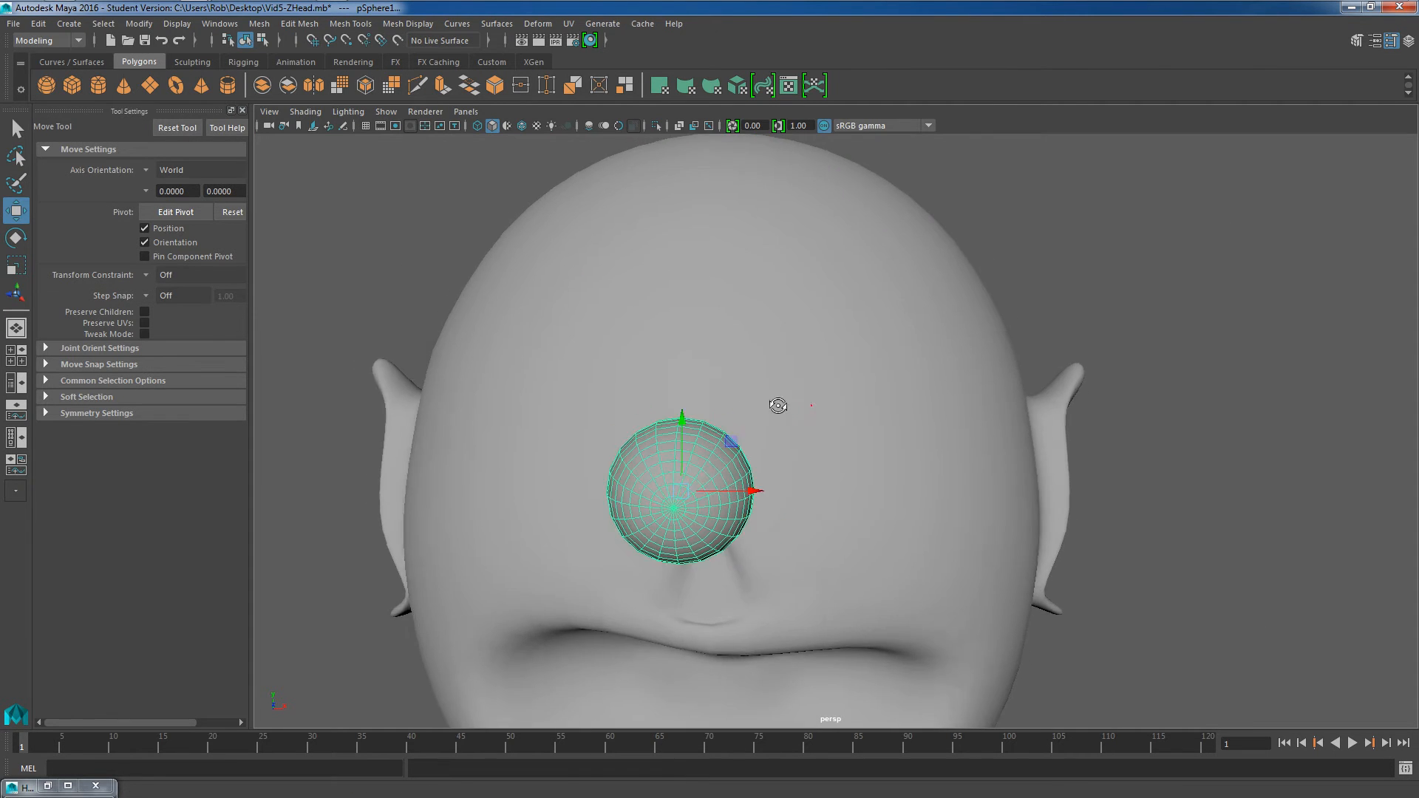
alt+drag(811, 406, 664, 418)
alt+middle_drag(665, 419, 741, 405)
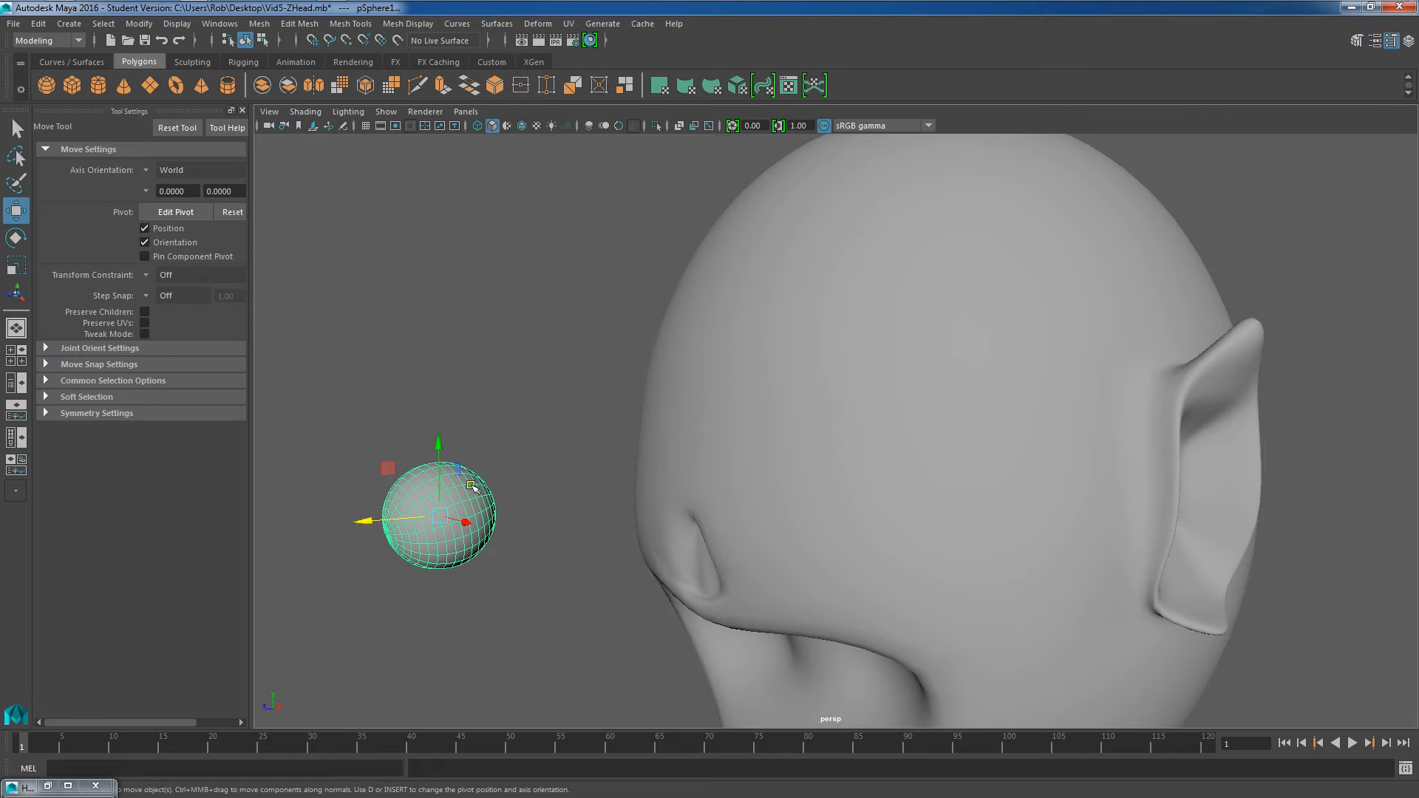
key(e)
drag(412, 459, 423, 453)
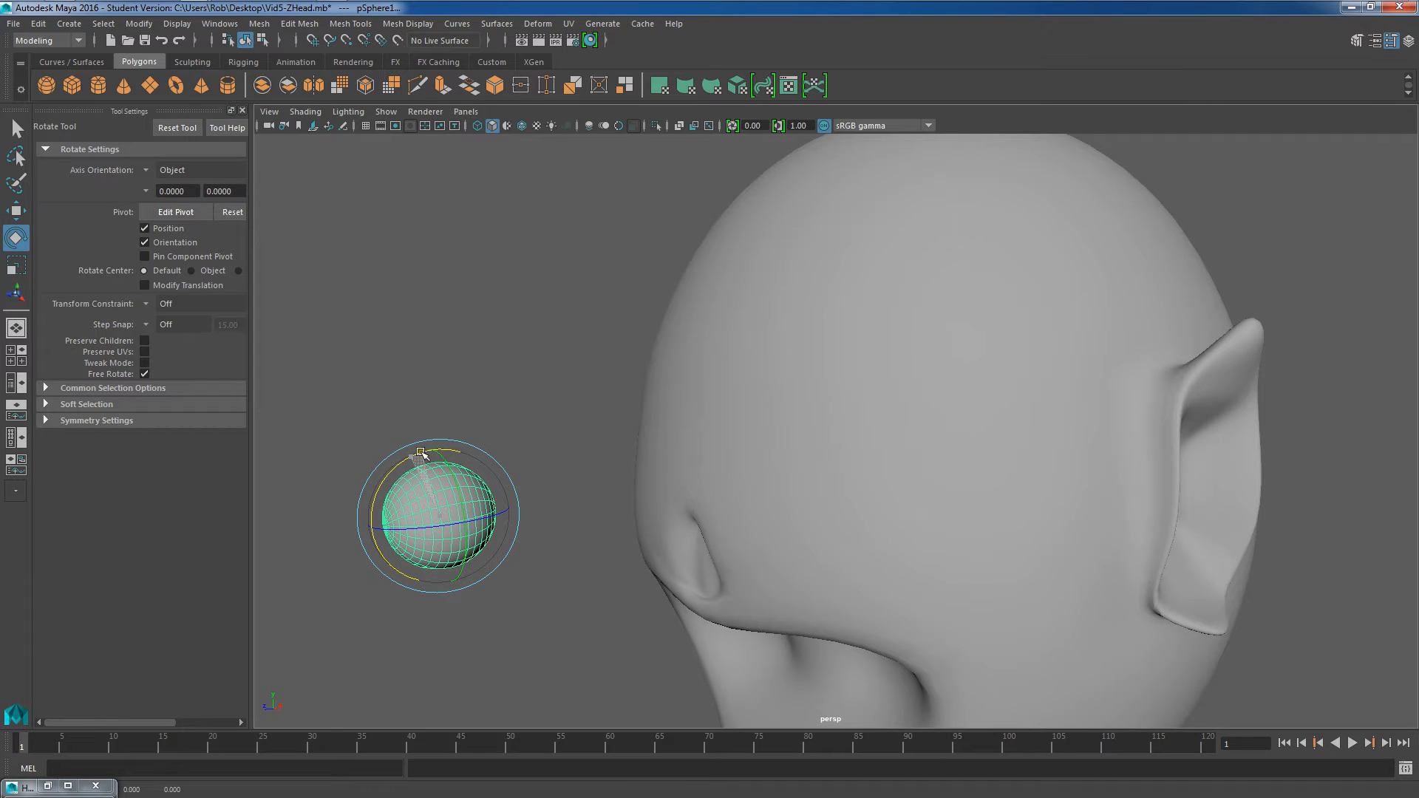
Step: Move the sphere back against the face and sideways into the eye position on the character's left of the nose
key(w)
drag(370, 523, 586, 498)
alt+drag(819, 541, 875, 540)
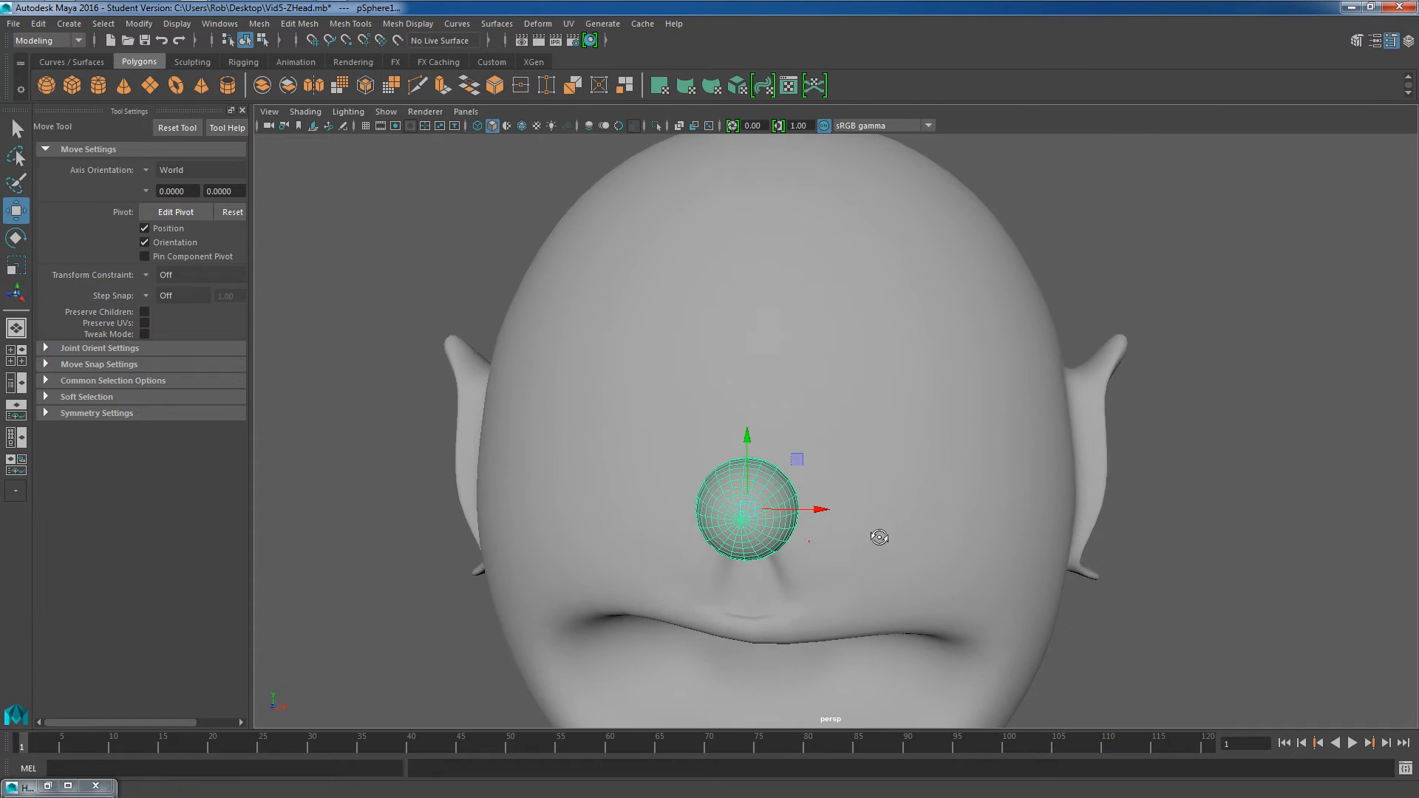
scroll(830, 507, up, 10)
alt+middle_drag(707, 460, 726, 425)
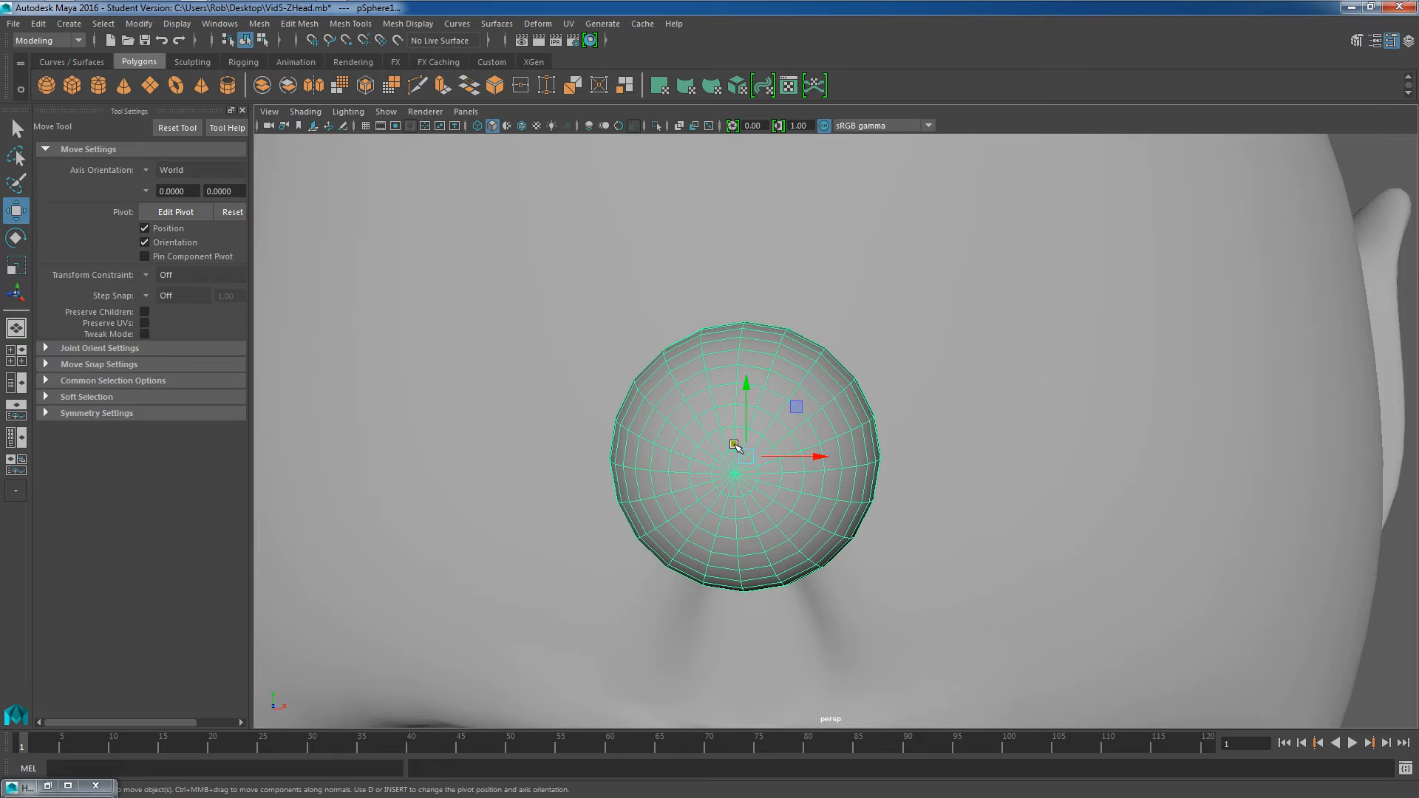
drag(817, 456, 930, 475)
scroll(1191, 485, down, 6)
alt+drag(639, 480, 666, 448)
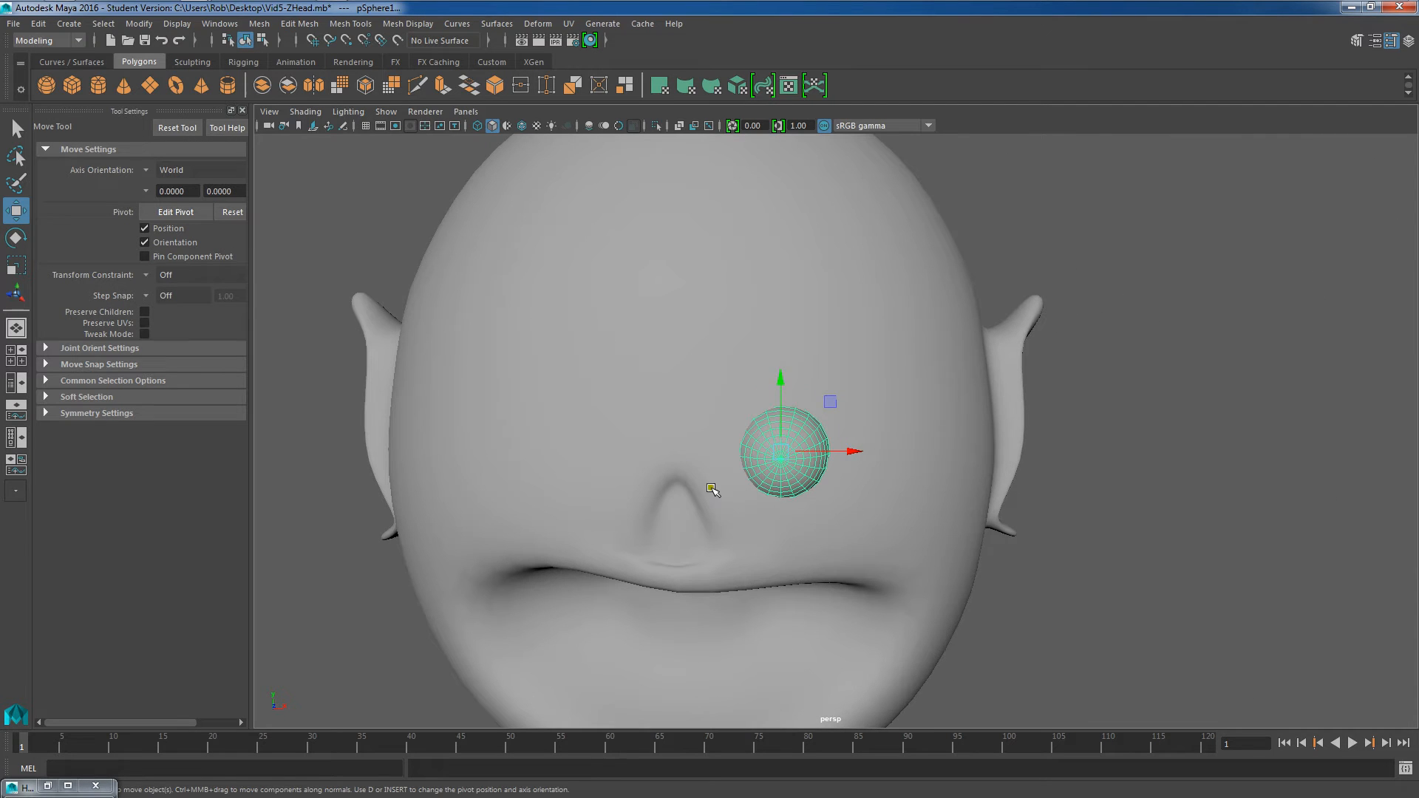
Step: Scale the eyeball sphere up slightly in all directions and leave it deselected
key(r)
drag(779, 455, 878, 451)
key(w)
alt+right_drag(1056, 536, 868, 510)
alt+drag(867, 510, 833, 447)
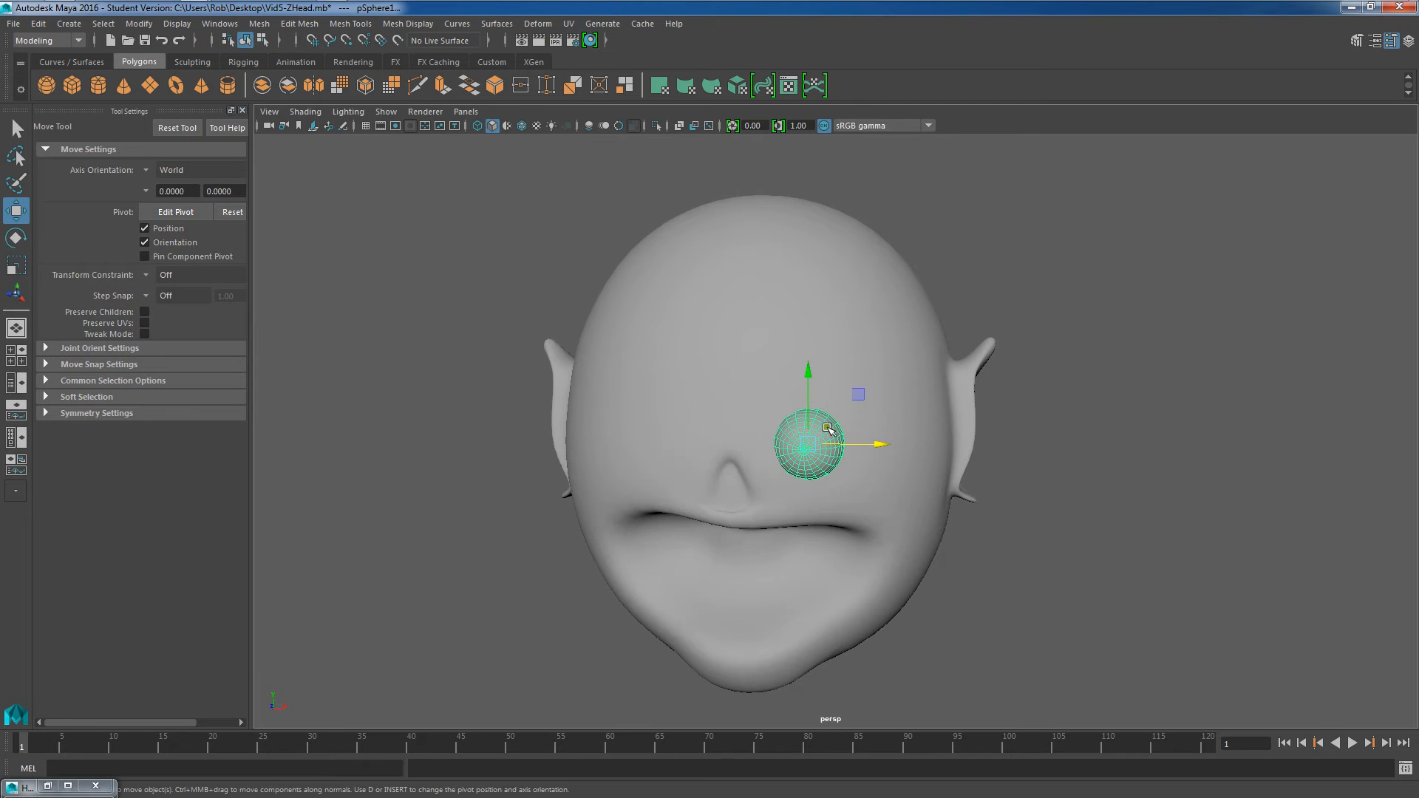
key(e)
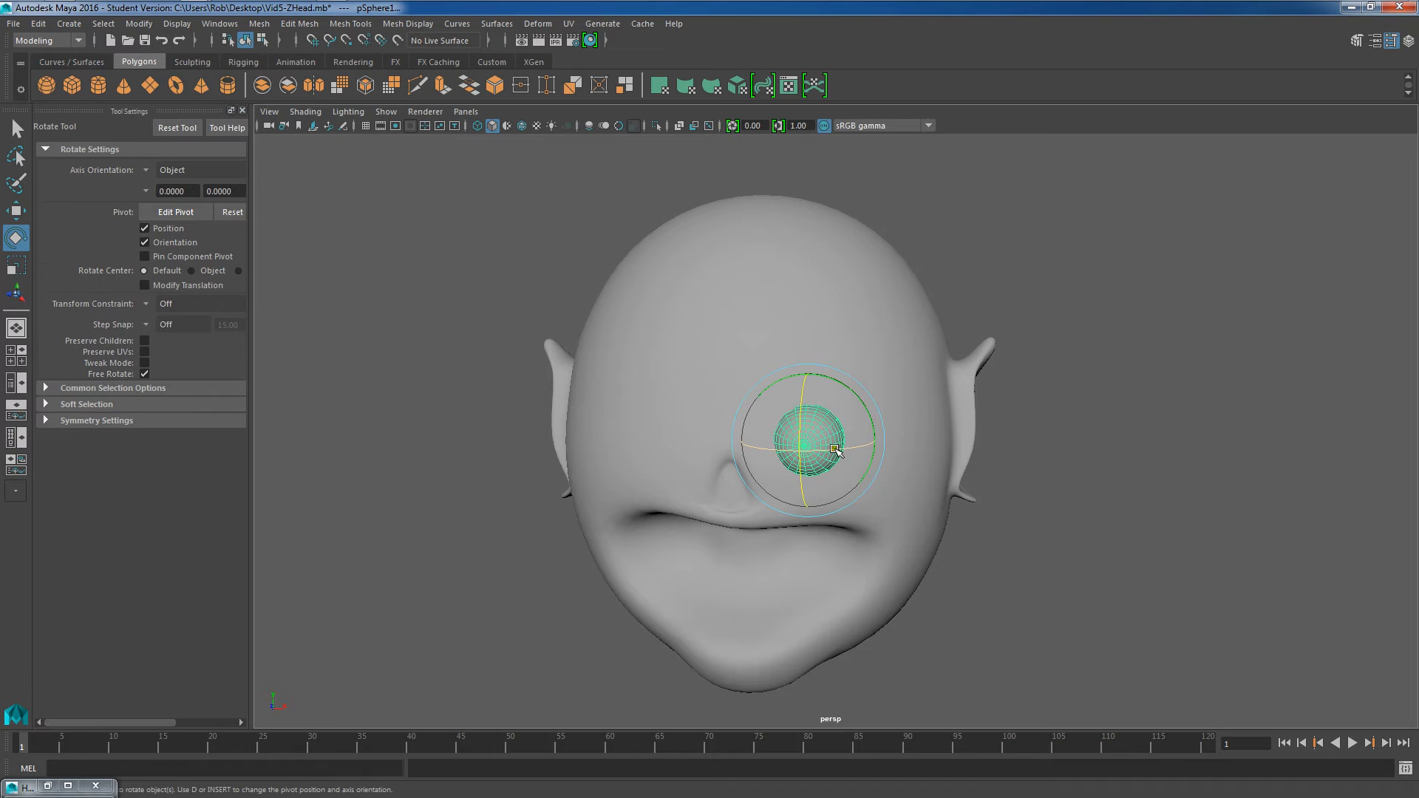
click(940, 467)
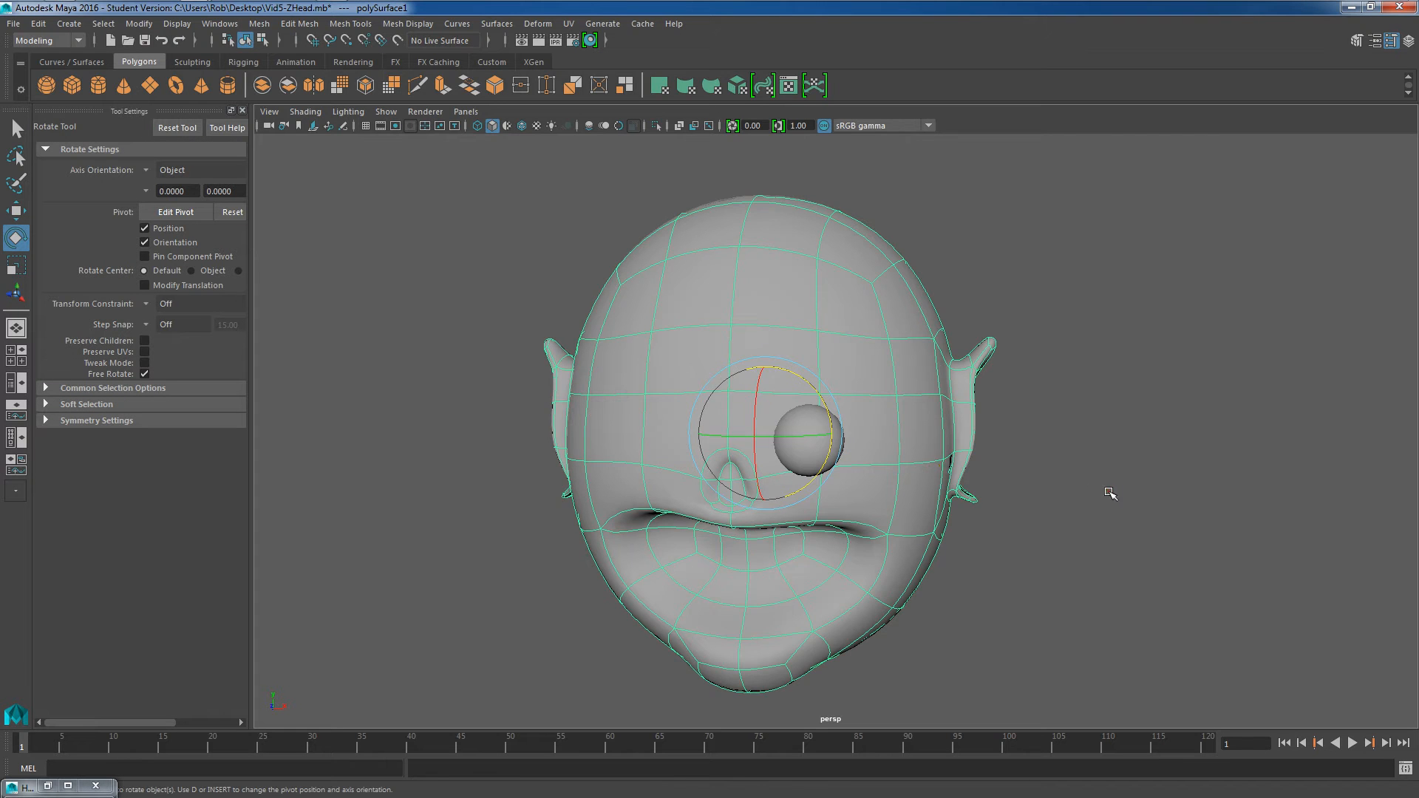
click(1107, 491)
Step: Duplicate the eyeball sphere, move the copy across to the other side of the nose, and turn it slightly
alt+middle_drag(902, 453, 898, 492)
scroll(850, 489, up, 1)
click(809, 487)
alt+drag(850, 553, 862, 539)
key(w)
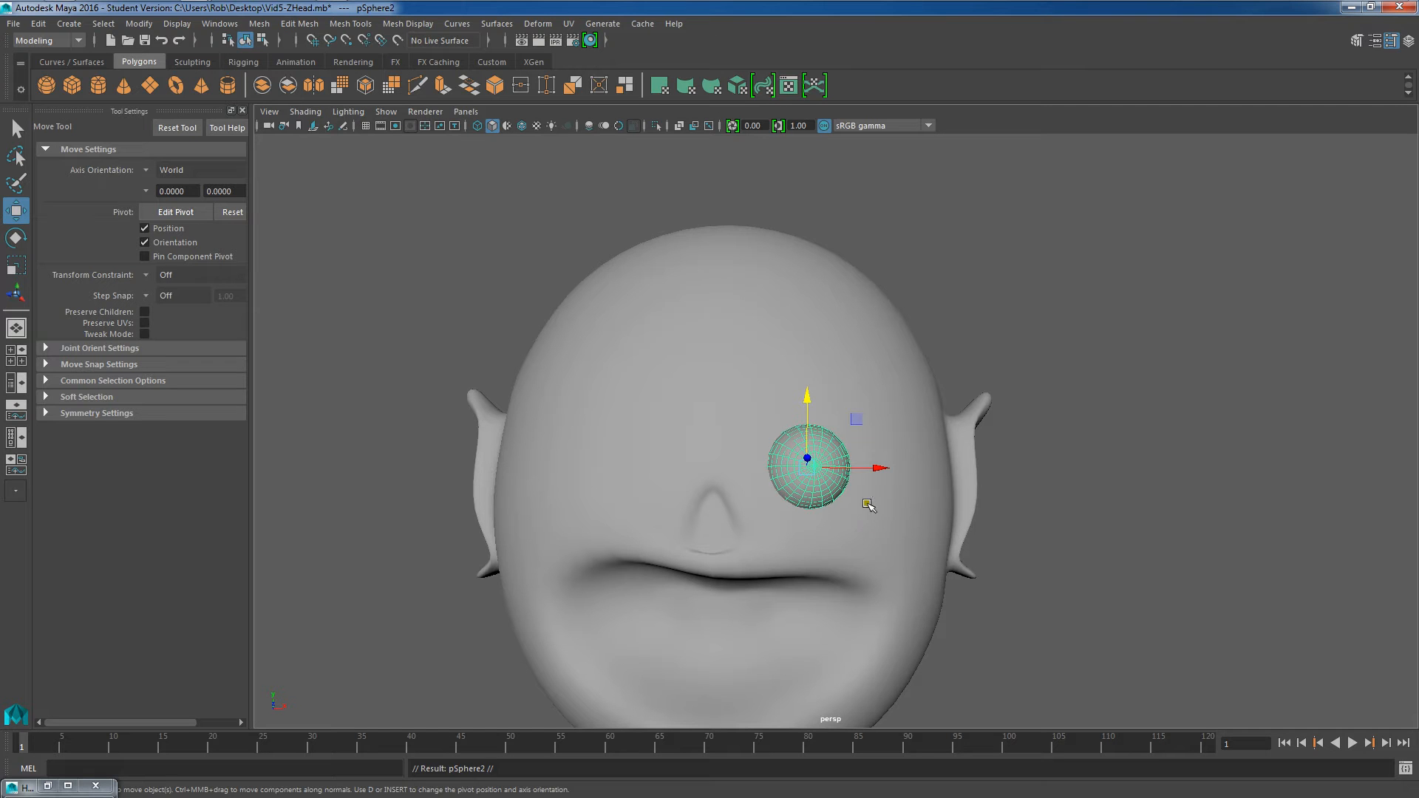
drag(886, 468, 712, 469)
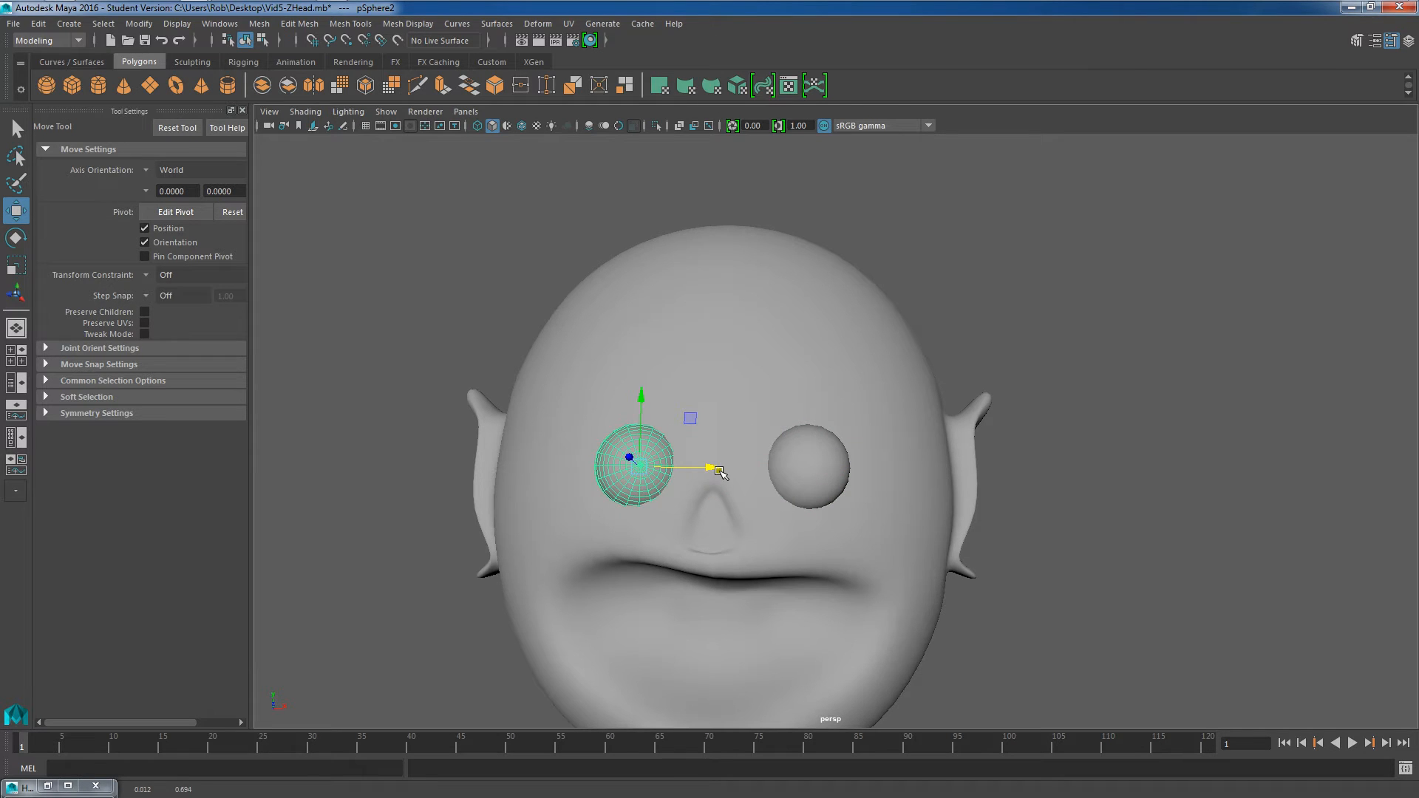
key(e)
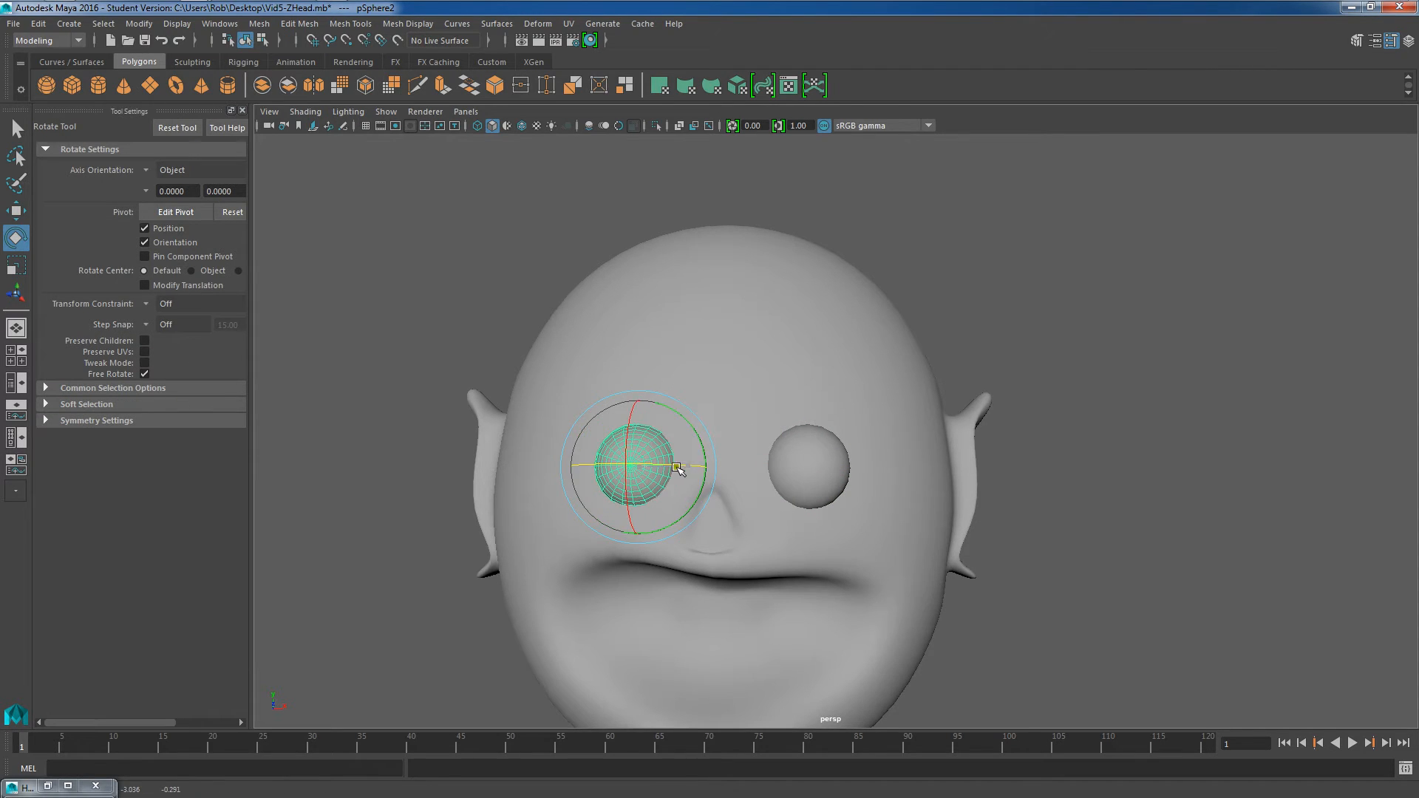
click(1089, 453)
Step: Nudge the second eyeball's depth while viewing from above to line it up with the first one
alt+drag(1090, 453, 887, 444)
click(728, 562)
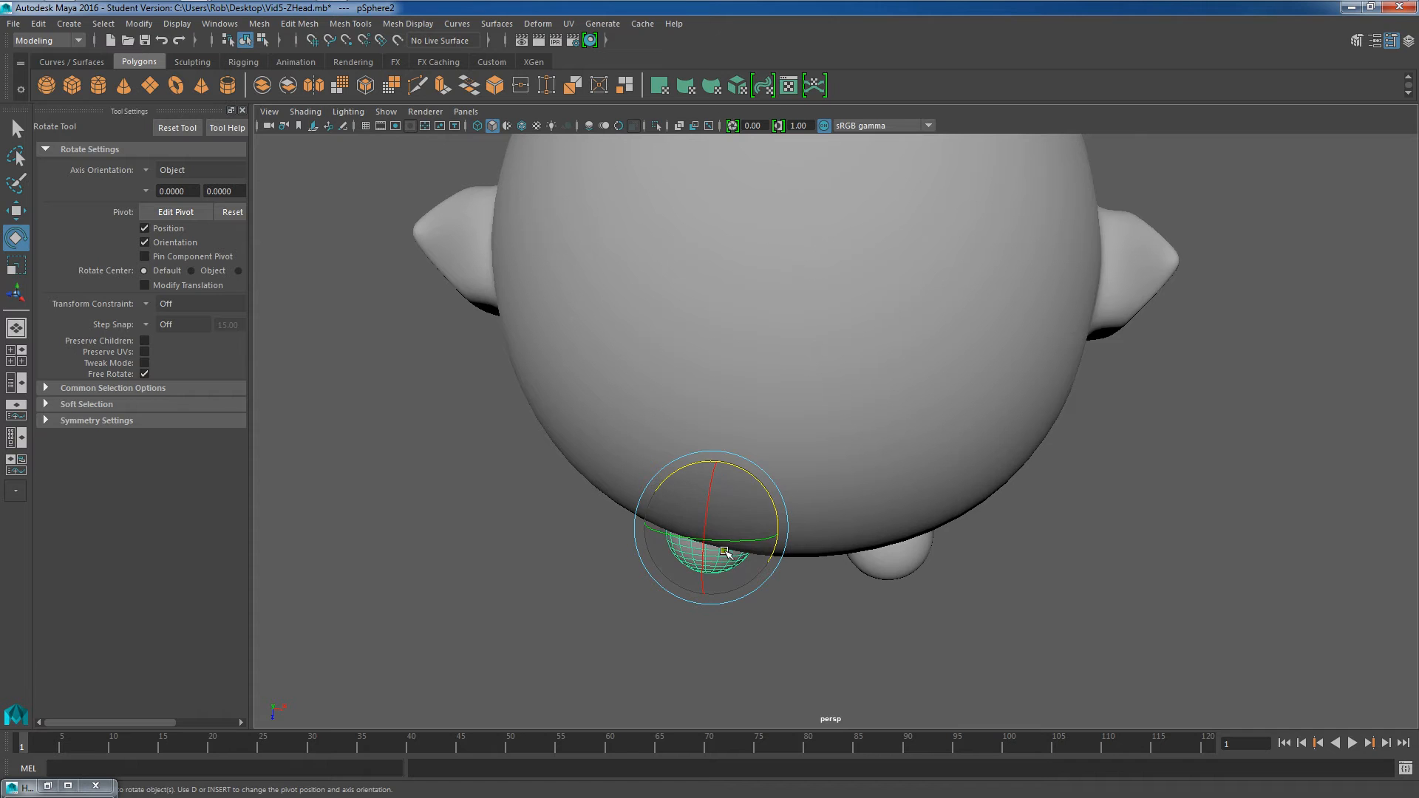
key(w)
drag(708, 594, 707, 595)
click(807, 687)
Step: Shift the second eyeball sideways so both eyes sit evenly spaced on either side of the nose
alt+drag(808, 687, 792, 550)
click(714, 474)
alt+drag(951, 446, 829, 487)
drag(654, 494, 845, 536)
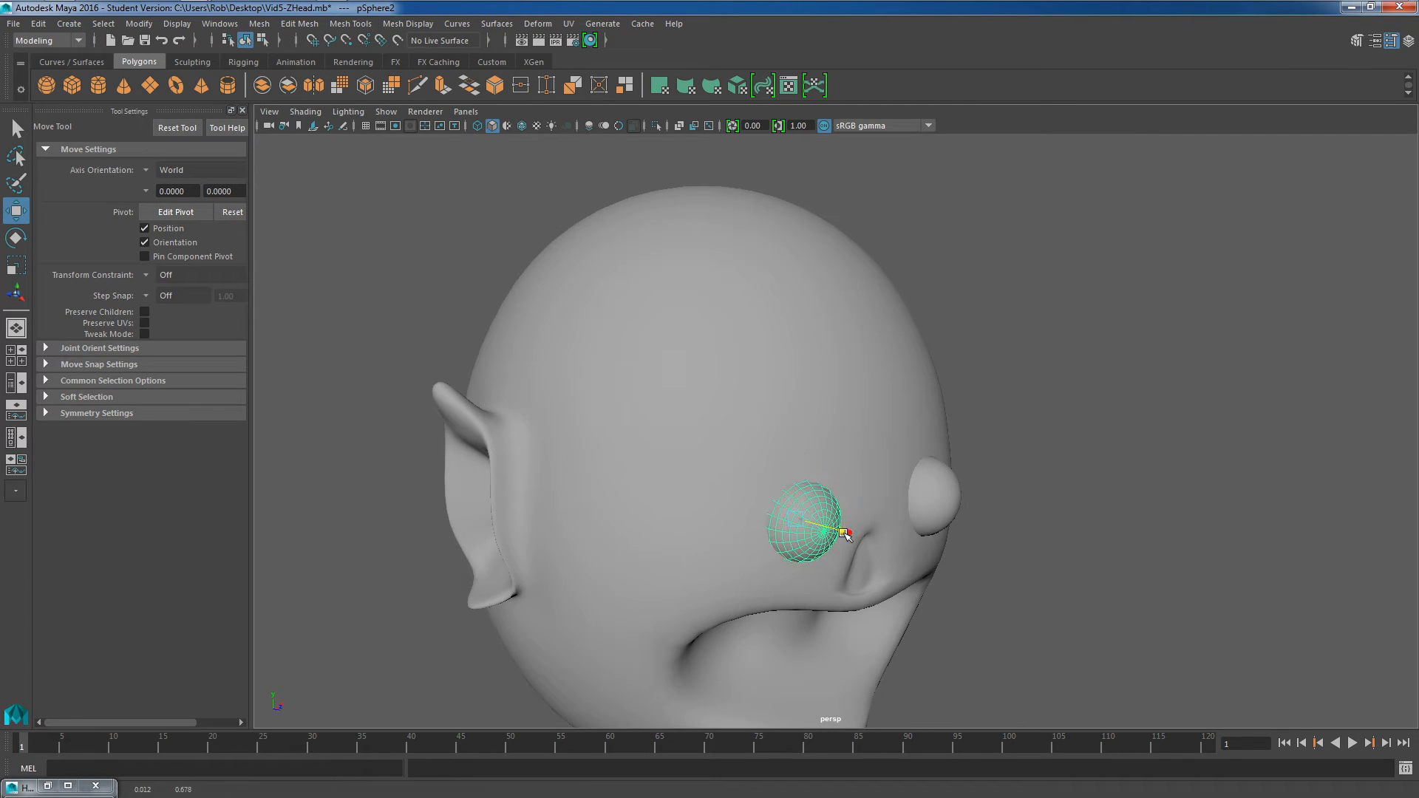
click(1178, 625)
alt+drag(1178, 625, 924, 460)
scroll(922, 459, down, 1)
click(727, 433)
alt+drag(816, 474, 753, 484)
drag(656, 444, 776, 469)
click(541, 438)
Step: Examine the placement and proportions of both eyeballs on the face from the front at different distances
scroll(623, 454, down, 5)
scroll(791, 454, up, 1)
alt+middle_drag(821, 440, 812, 412)
alt+drag(812, 412, 811, 395)
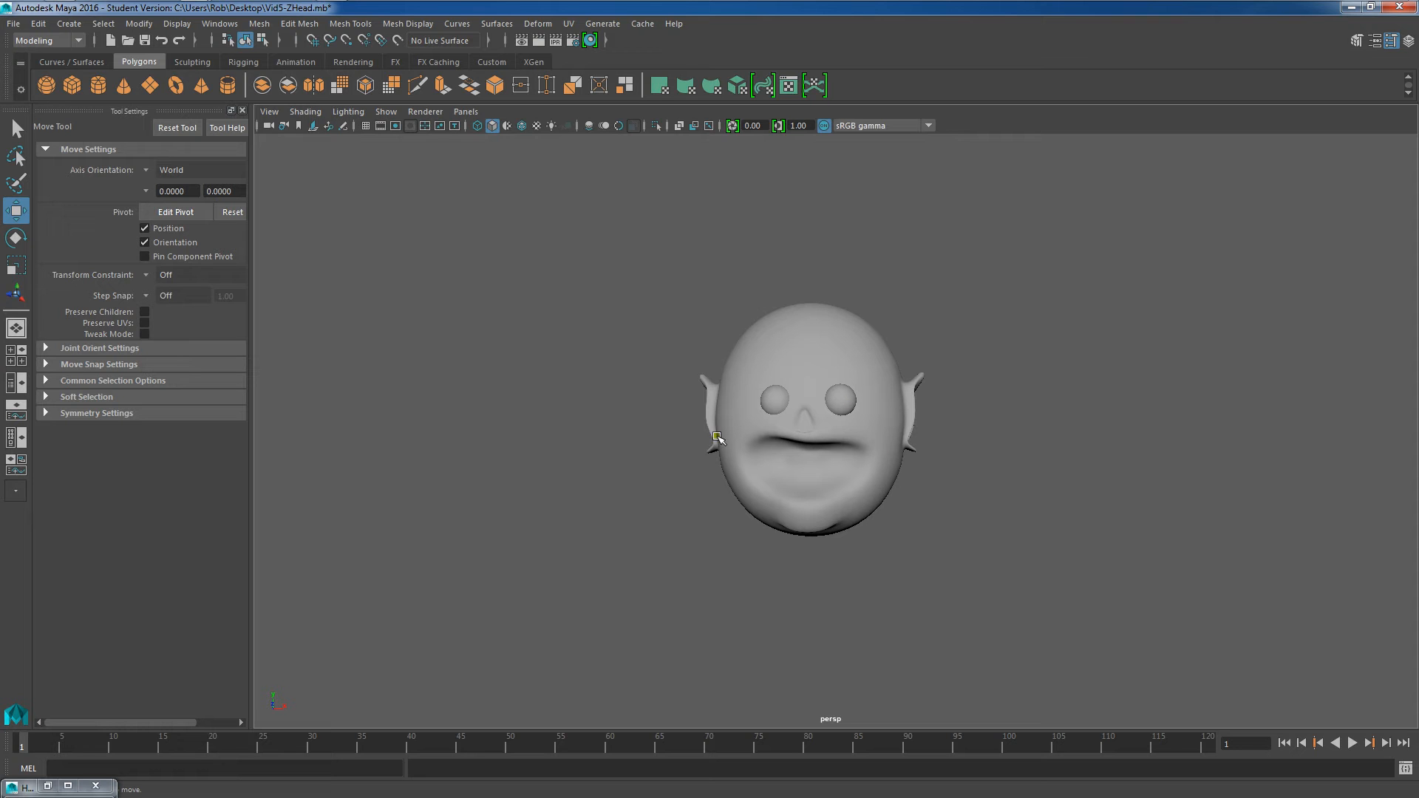
alt+middle_drag(823, 487, 834, 502)
scroll(857, 473, up, 4)
alt+drag(884, 452, 877, 481)
scroll(876, 482, up, 2)
alt+middle_drag(877, 482, 865, 494)
scroll(867, 491, up, 4)
alt+drag(881, 466, 881, 435)
scroll(879, 464, down, 5)
scroll(880, 434, up, 6)
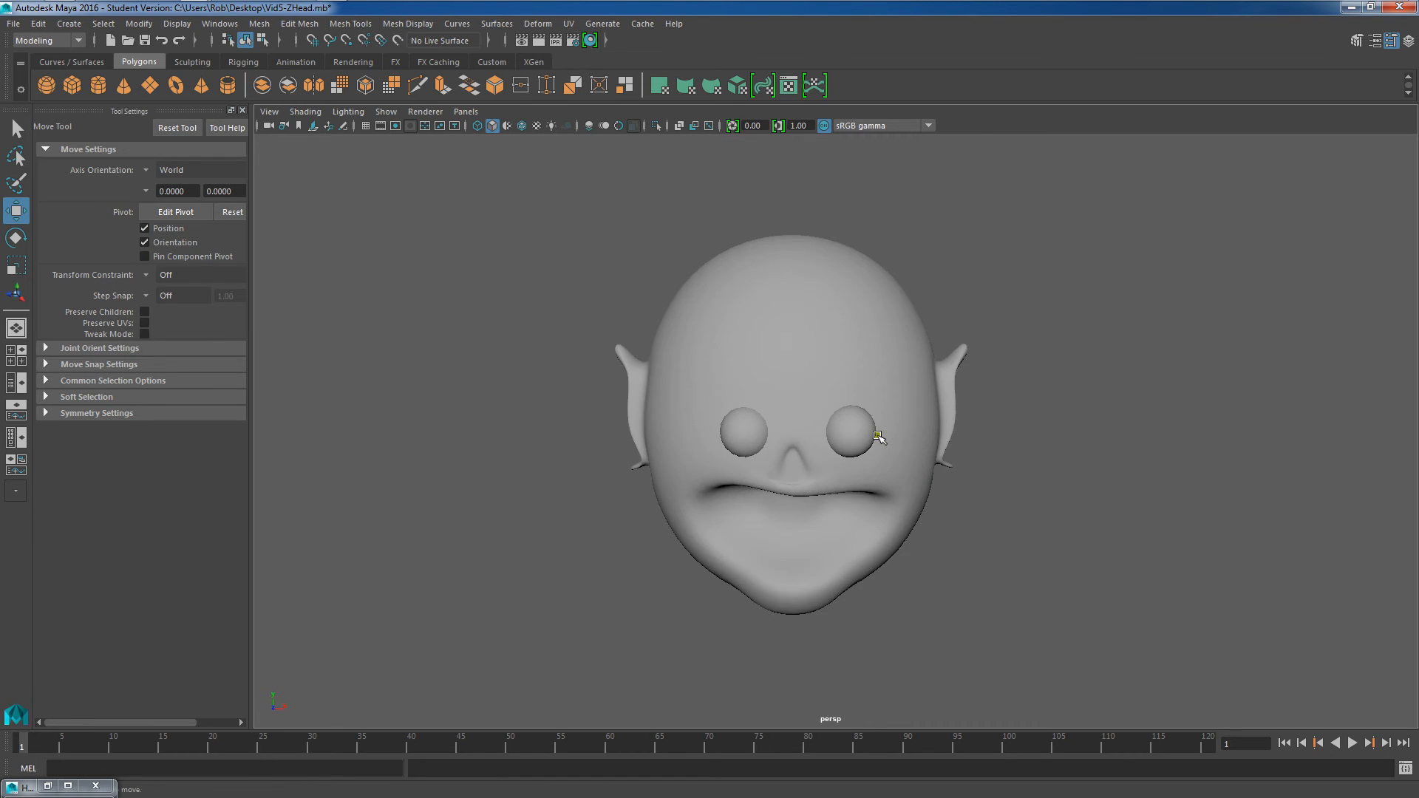
alt+middle_drag(870, 414, 879, 437)
scroll(879, 438, up, 2)
alt+middle_drag(879, 438, 880, 413)
Step: Select the group of faces at the center of the head's underside where the neck attaches
alt+drag(879, 413, 849, 466)
click(849, 466)
alt+drag(847, 552, 830, 443)
right_drag(826, 372, 826, 420)
click(811, 403)
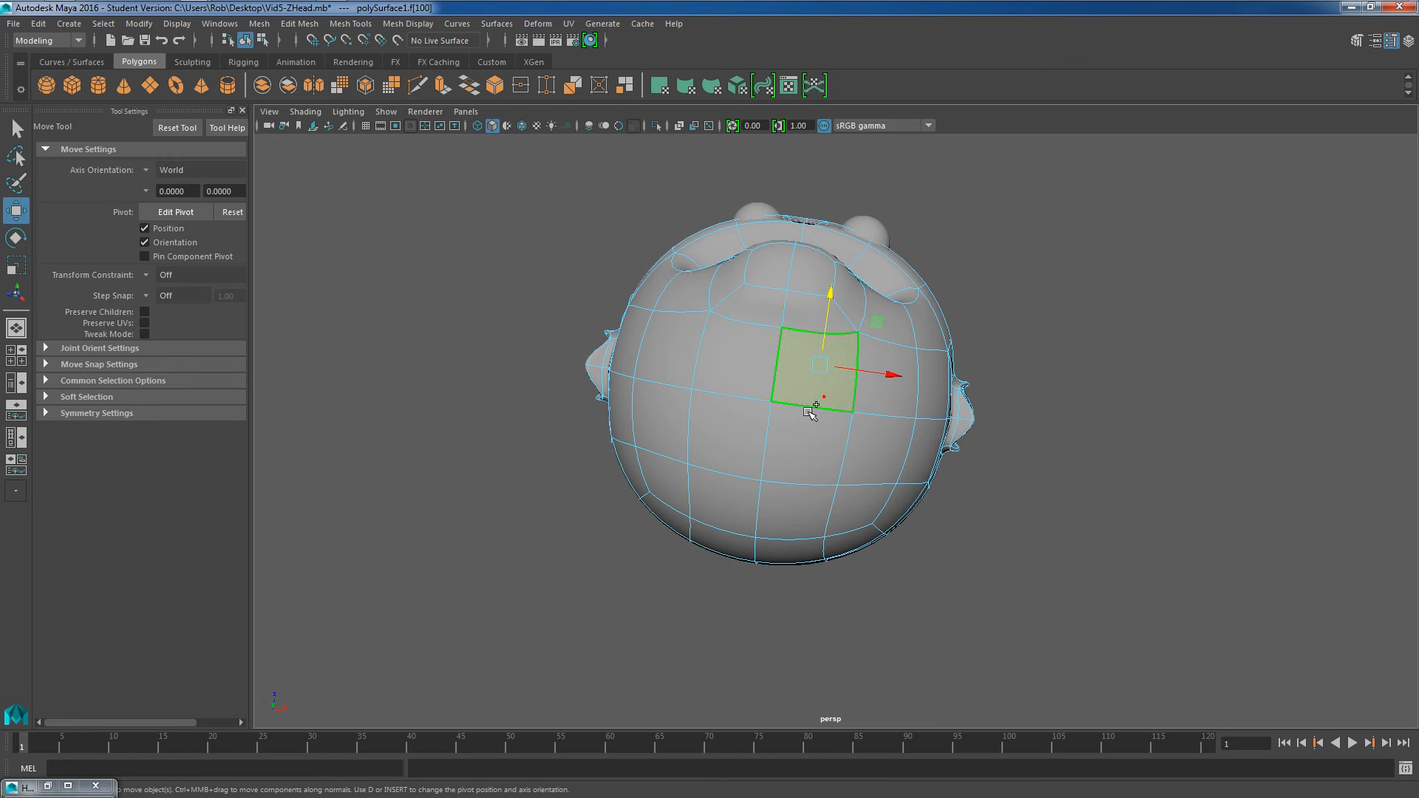
shift+click(762, 427)
shift+click(755, 371)
alt+drag(986, 485, 988, 602)
Step: Extrude the selected underside faces downward to form a short neck
key(ctrl+e)
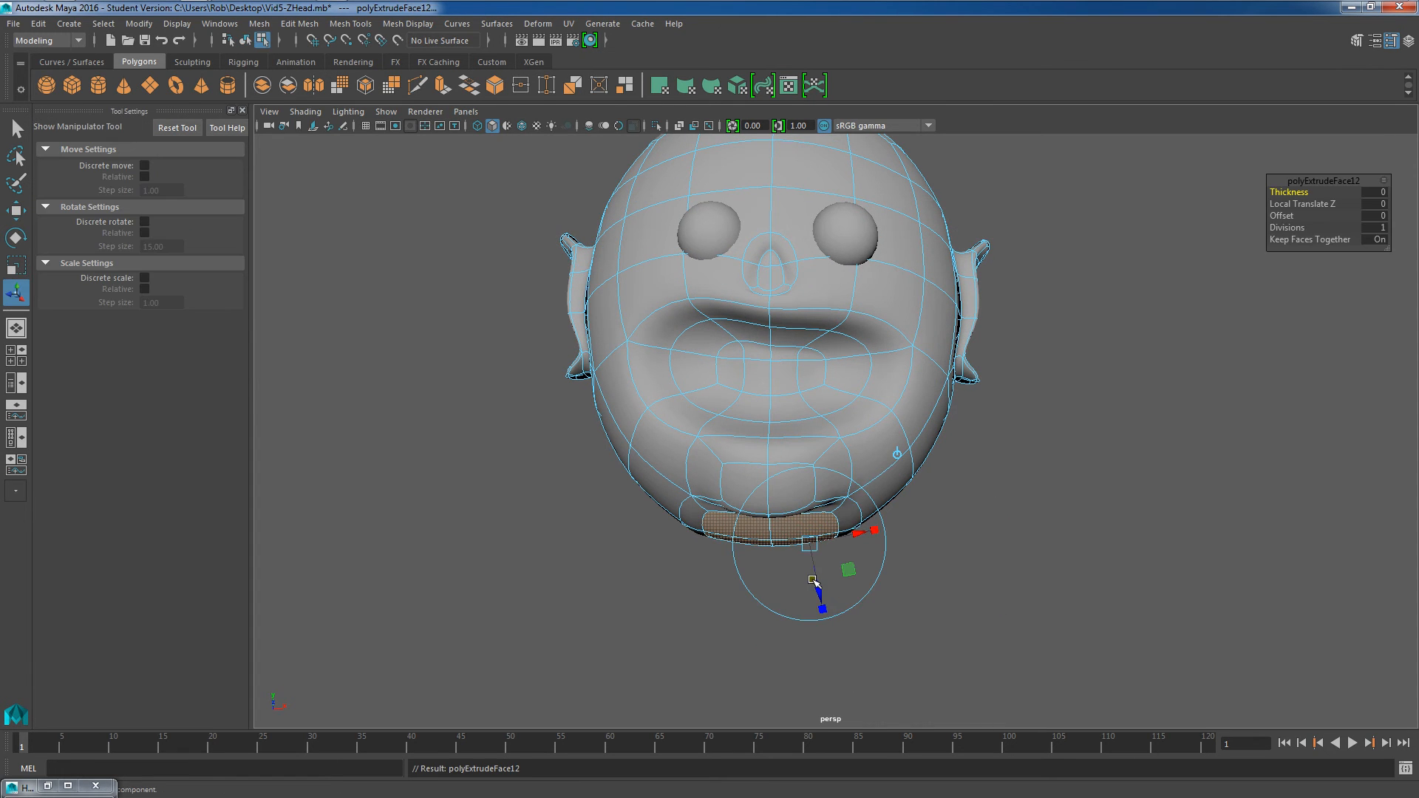
click(811, 598)
key(ctrl+z)
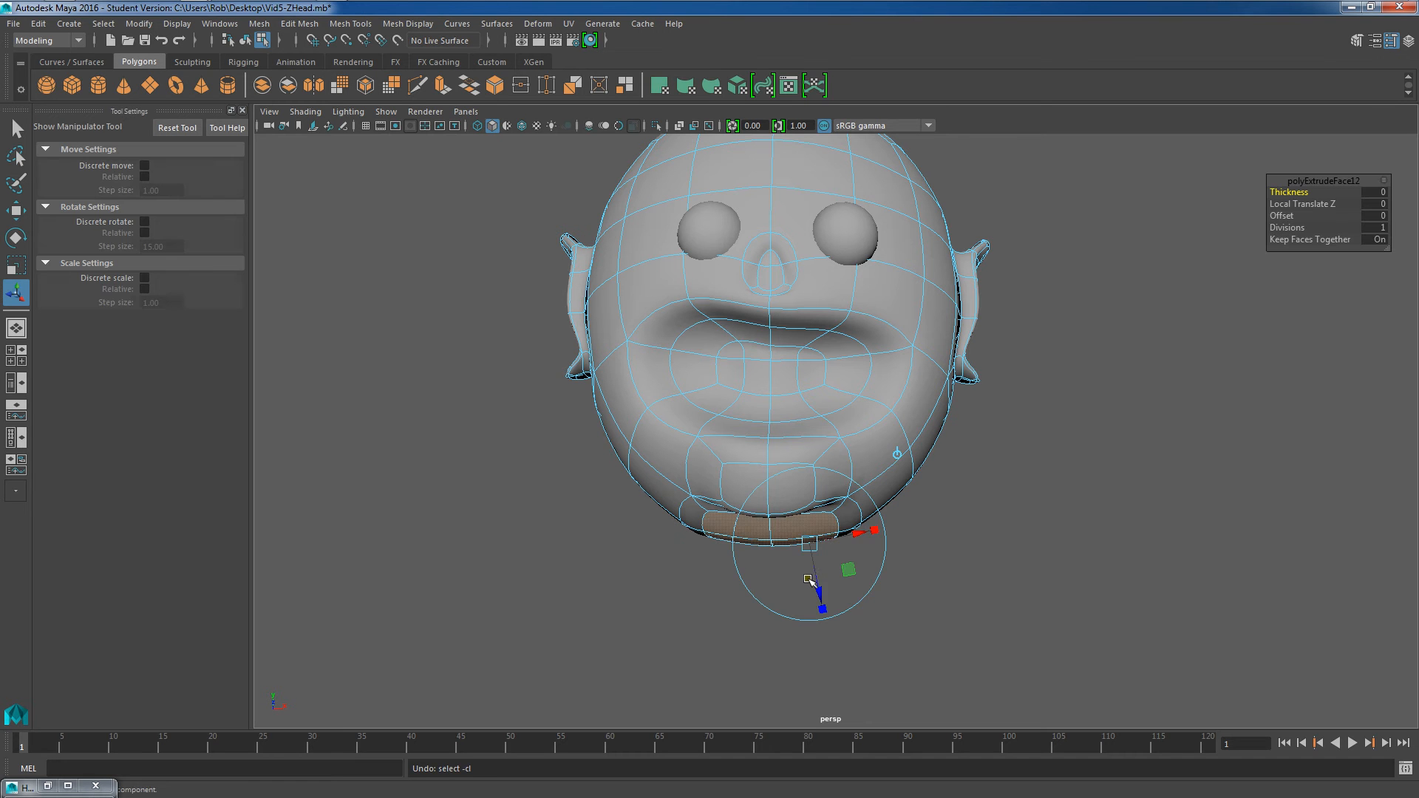
drag(825, 595, 740, 653)
key(r)
alt+drag(813, 447, 816, 481)
alt+middle_drag(816, 481, 806, 446)
scroll(811, 435, up, 2)
Step: With smoothing off, insert an edge loop just above the neck's bottom edge using relative distance from edge, then restore the smoothed object display
key(1)
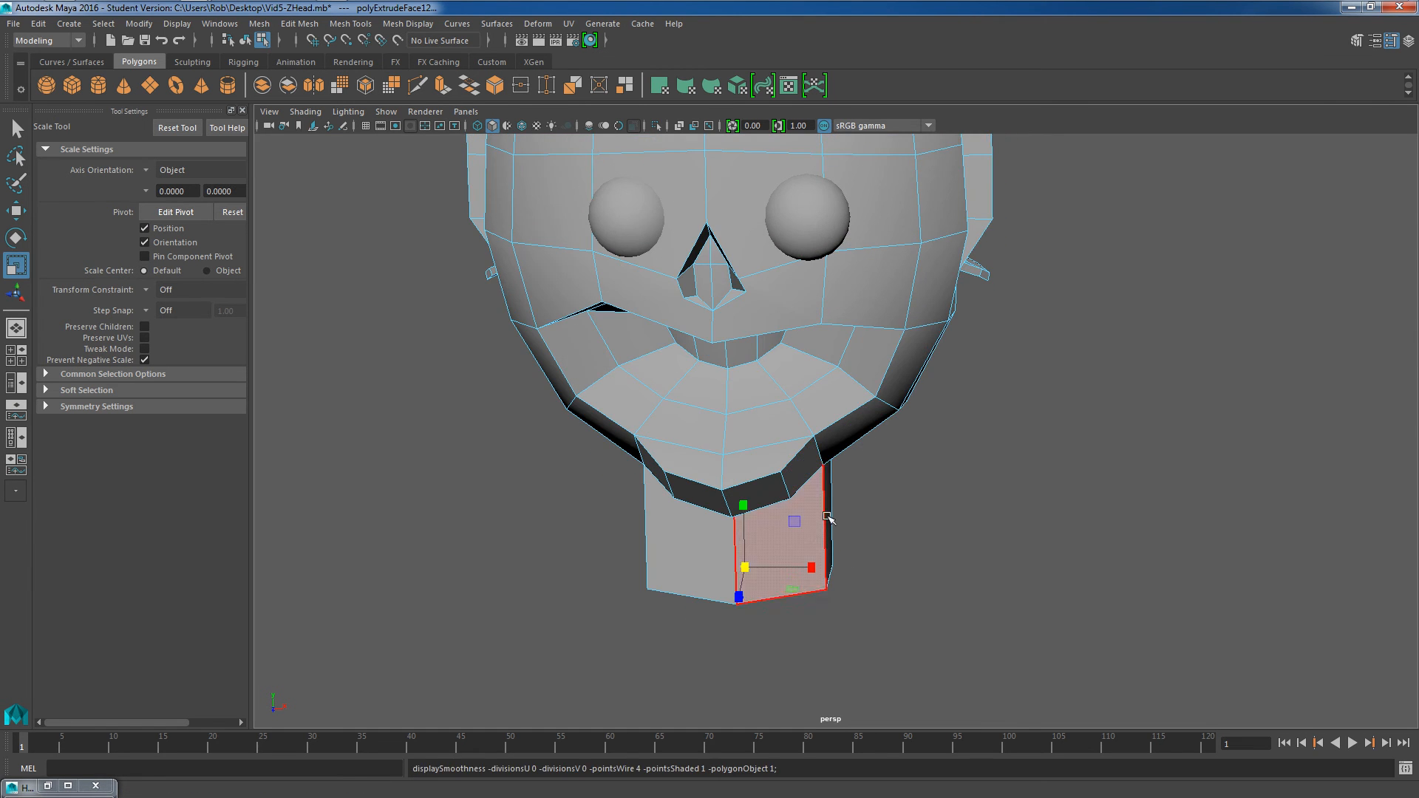
key(ctrl+e)
click(826, 580)
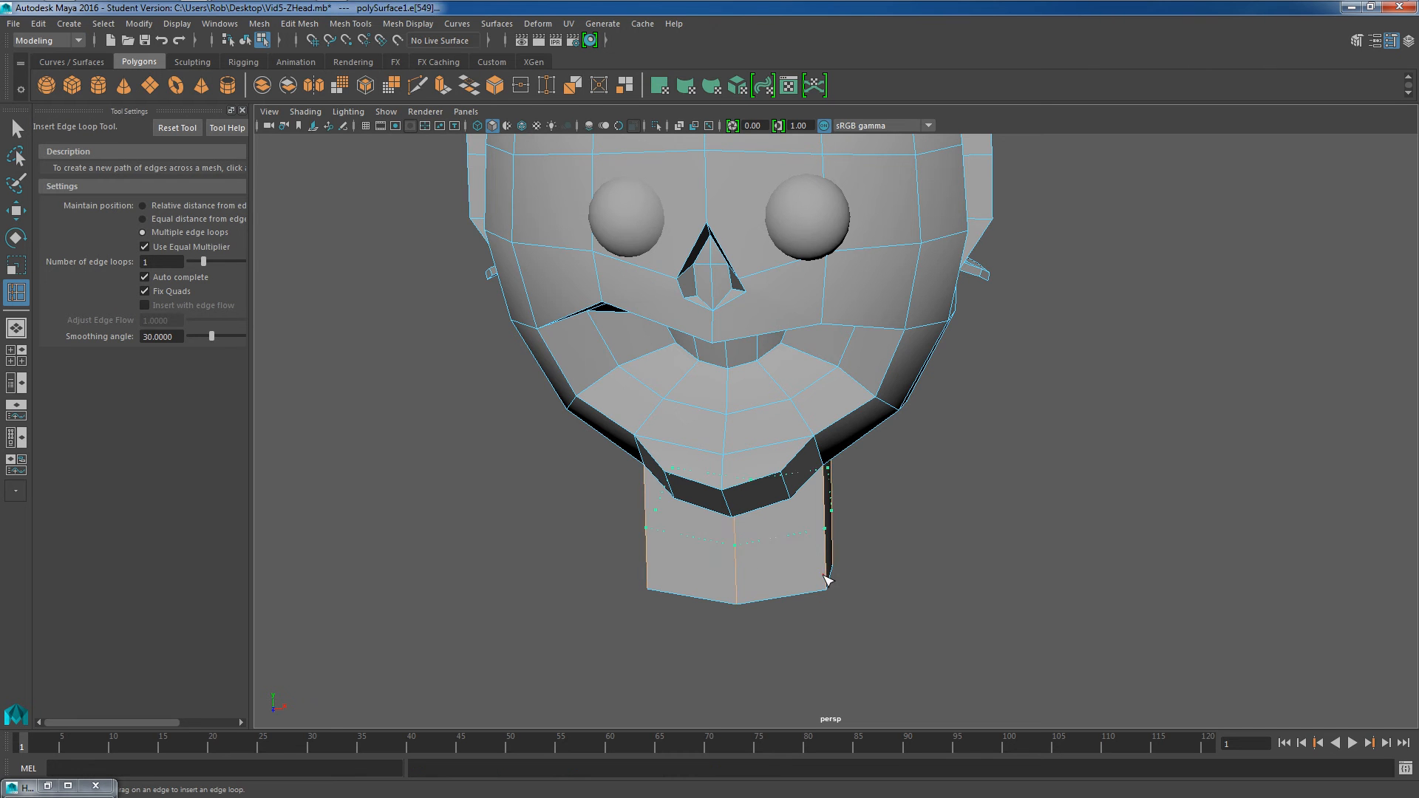
key(ctrl+z)
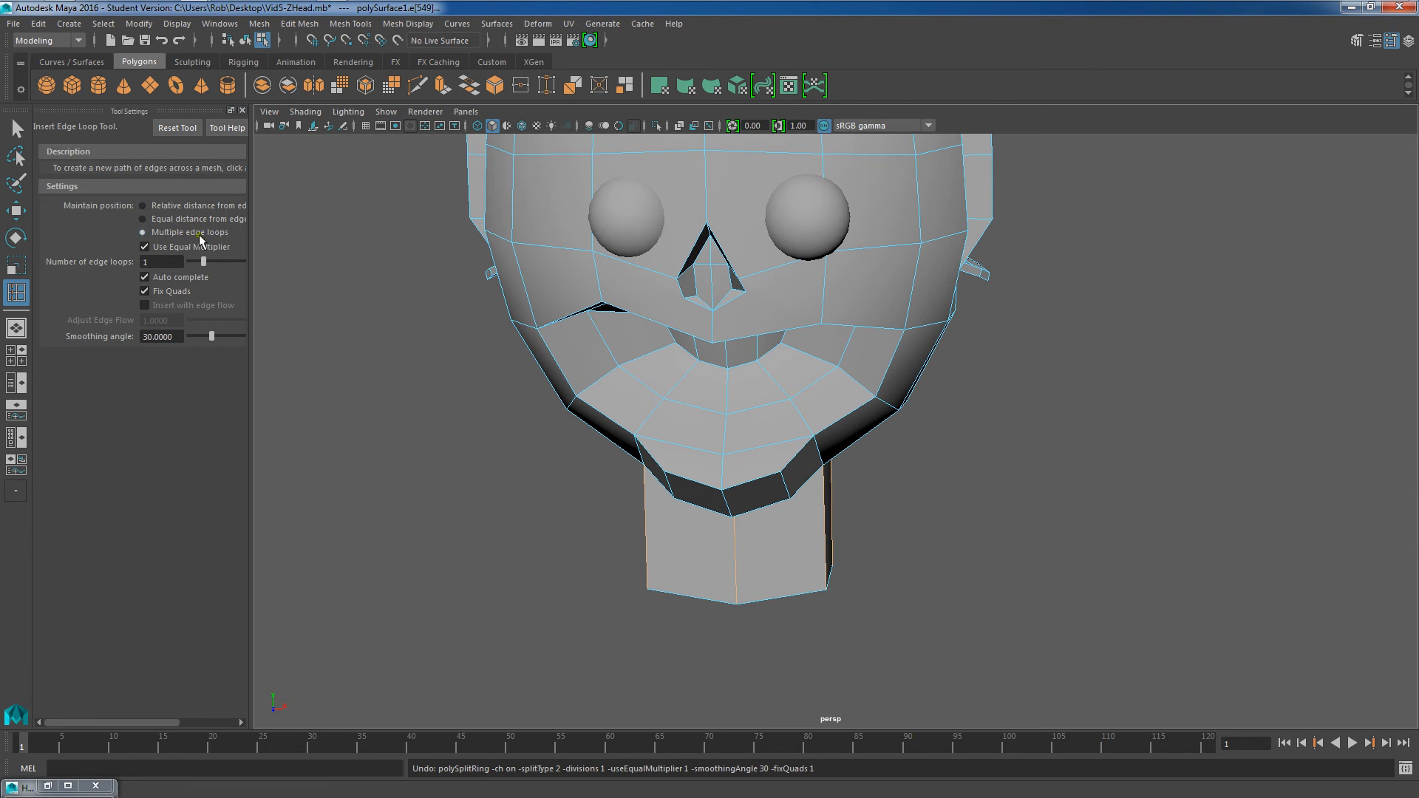
click(144, 206)
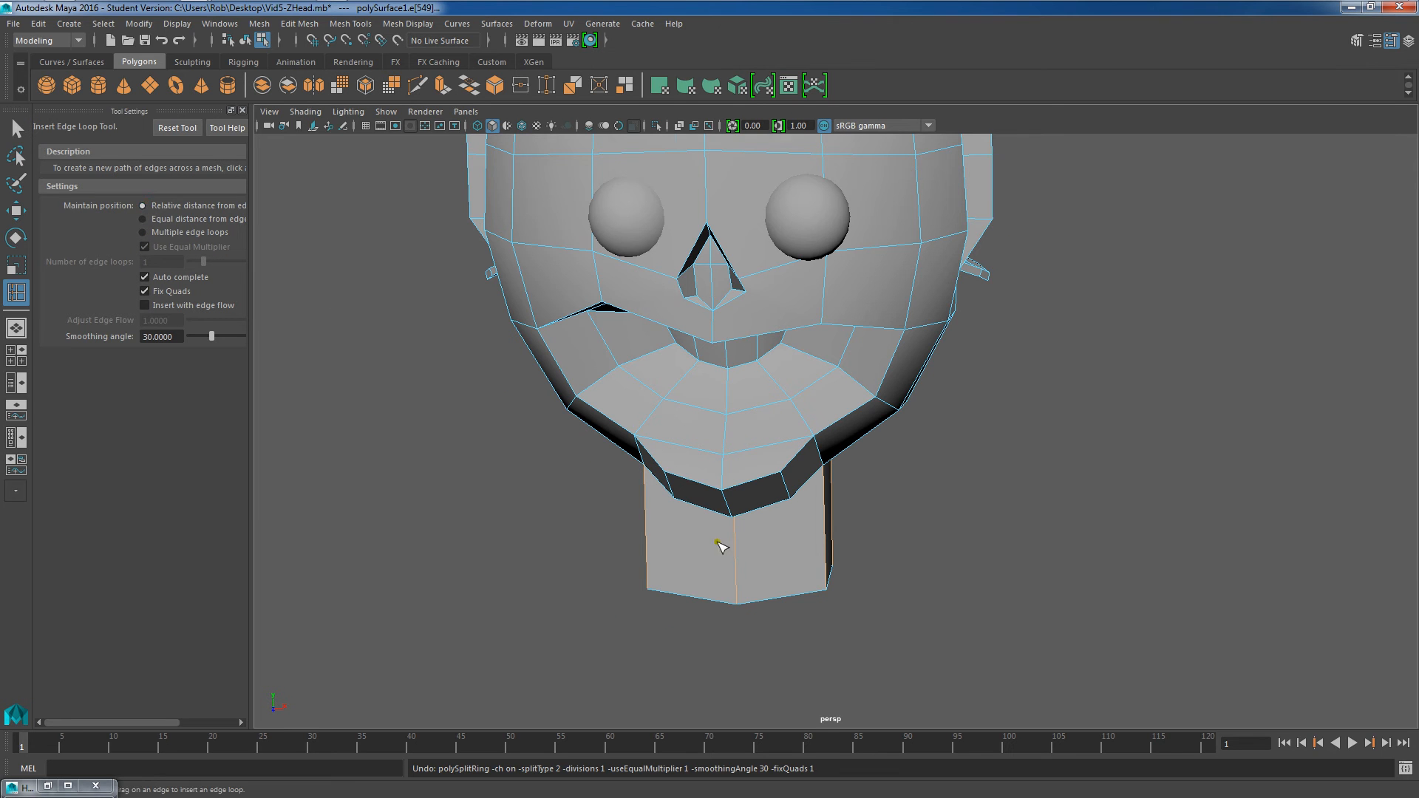
scroll(721, 577, up, 2)
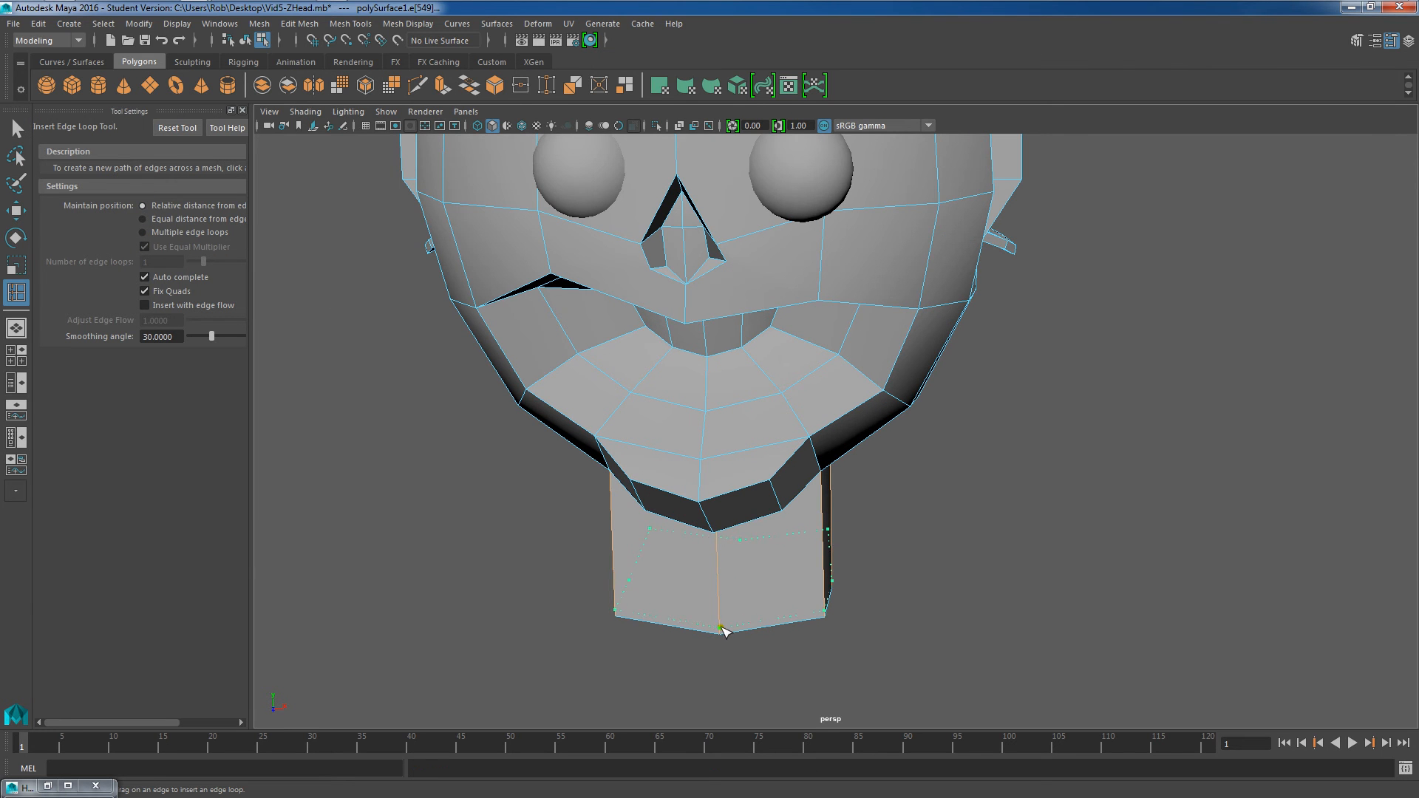
click(722, 630)
click(17, 130)
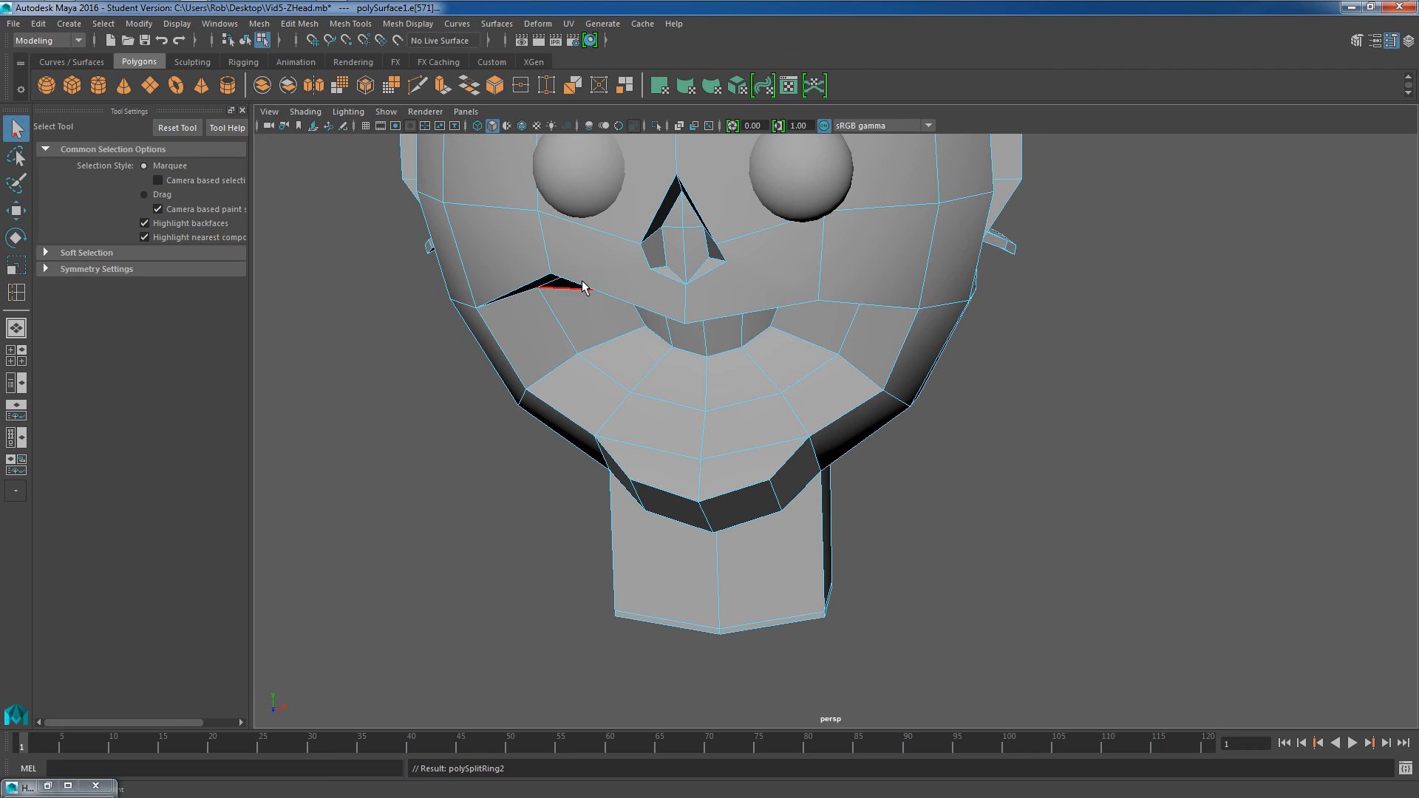
right_drag(786, 383, 843, 355)
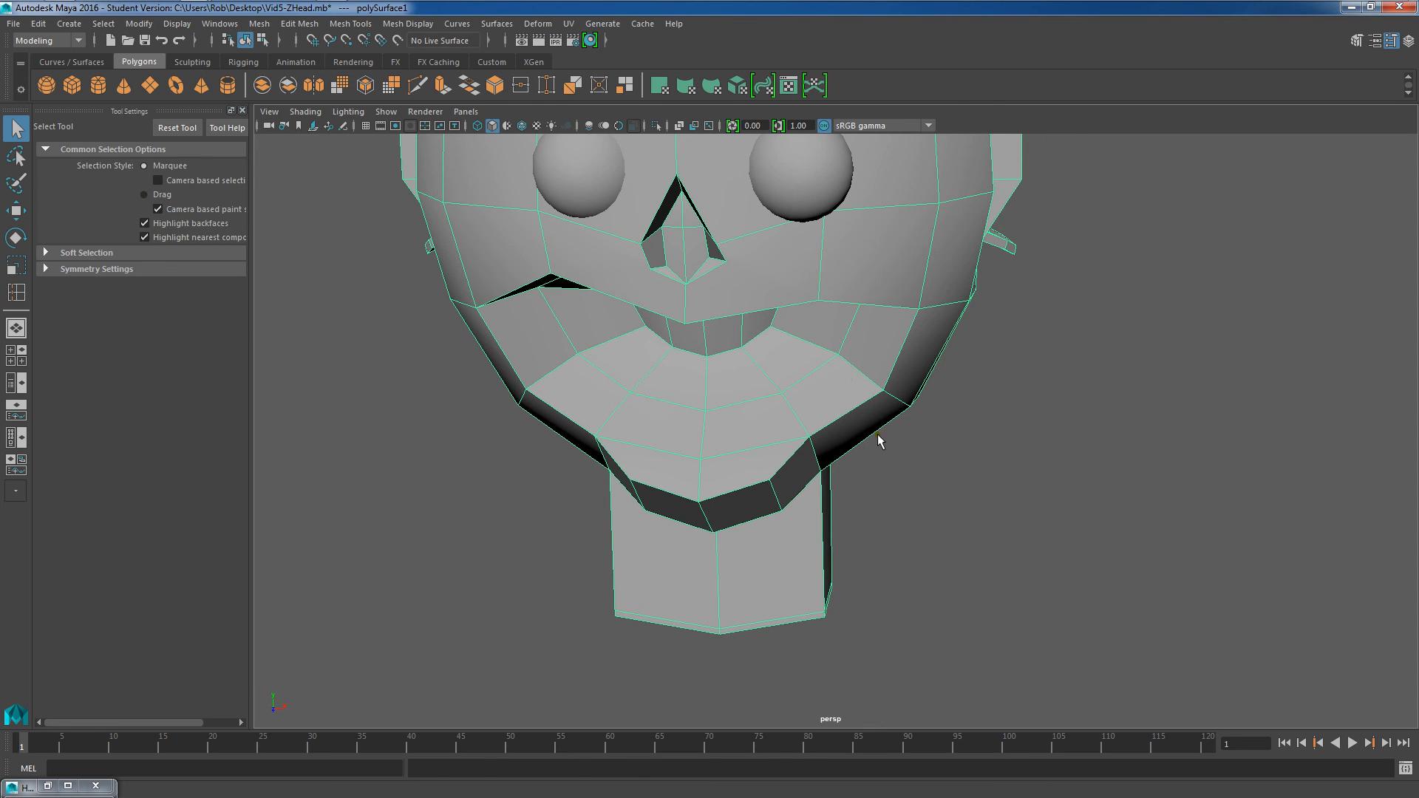
key(3)
Step: Examine the smoothed head, eyes and neck from several angles and distances
alt+drag(984, 538, 903, 503)
alt+middle_drag(876, 436, 809, 325)
alt+right_drag(809, 326, 805, 408)
alt+drag(805, 408, 856, 450)
alt+right_drag(855, 451, 863, 414)
alt+drag(854, 401, 776, 369)
alt+middle_drag(769, 273, 769, 374)
alt+right_drag(769, 374, 779, 371)
alt+middle_drag(779, 370, 771, 338)
alt+drag(771, 339, 680, 336)
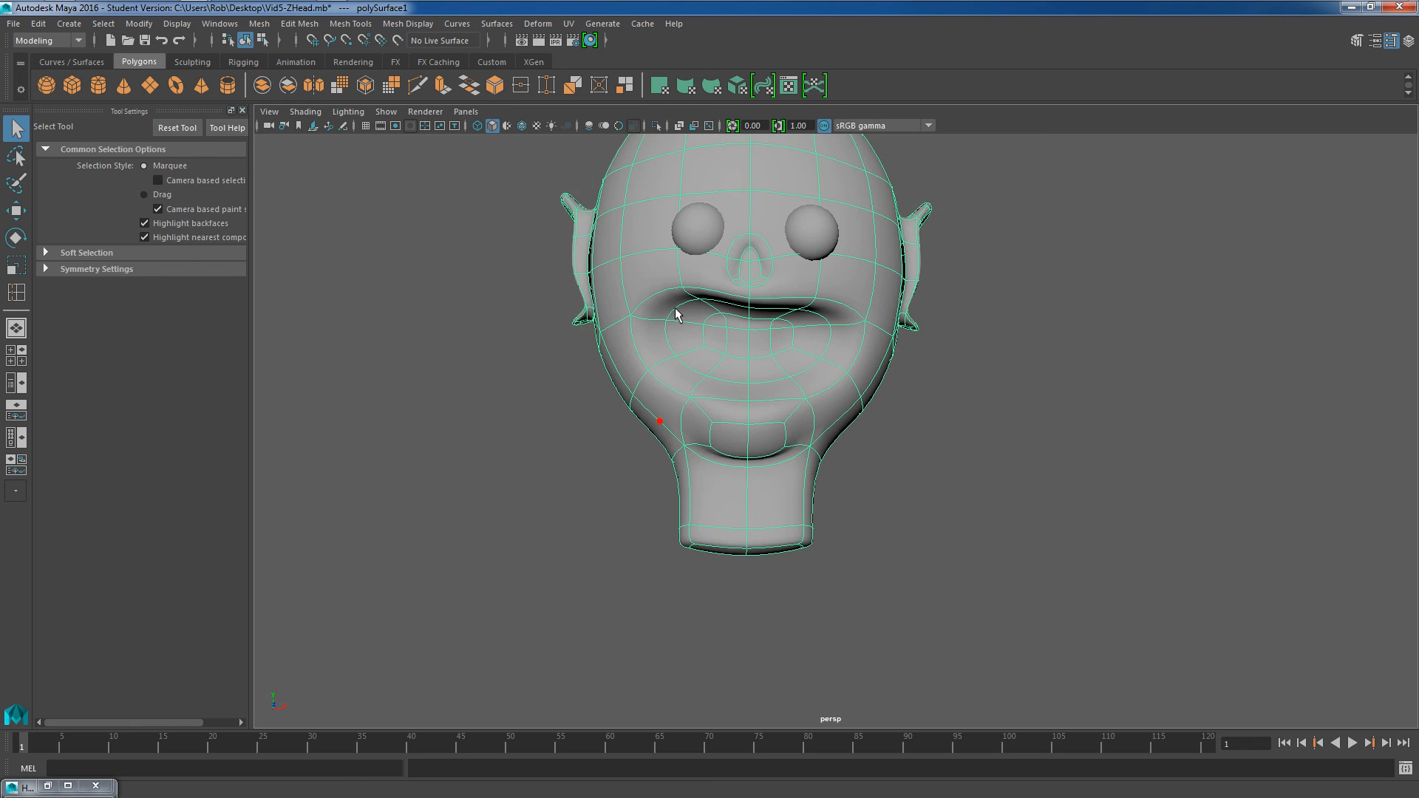
alt+middle_drag(679, 331, 687, 406)
alt+right_drag(687, 406, 687, 369)
alt+middle_drag(688, 370, 687, 291)
alt+right_drag(687, 291, 691, 358)
alt+middle_drag(691, 358, 681, 308)
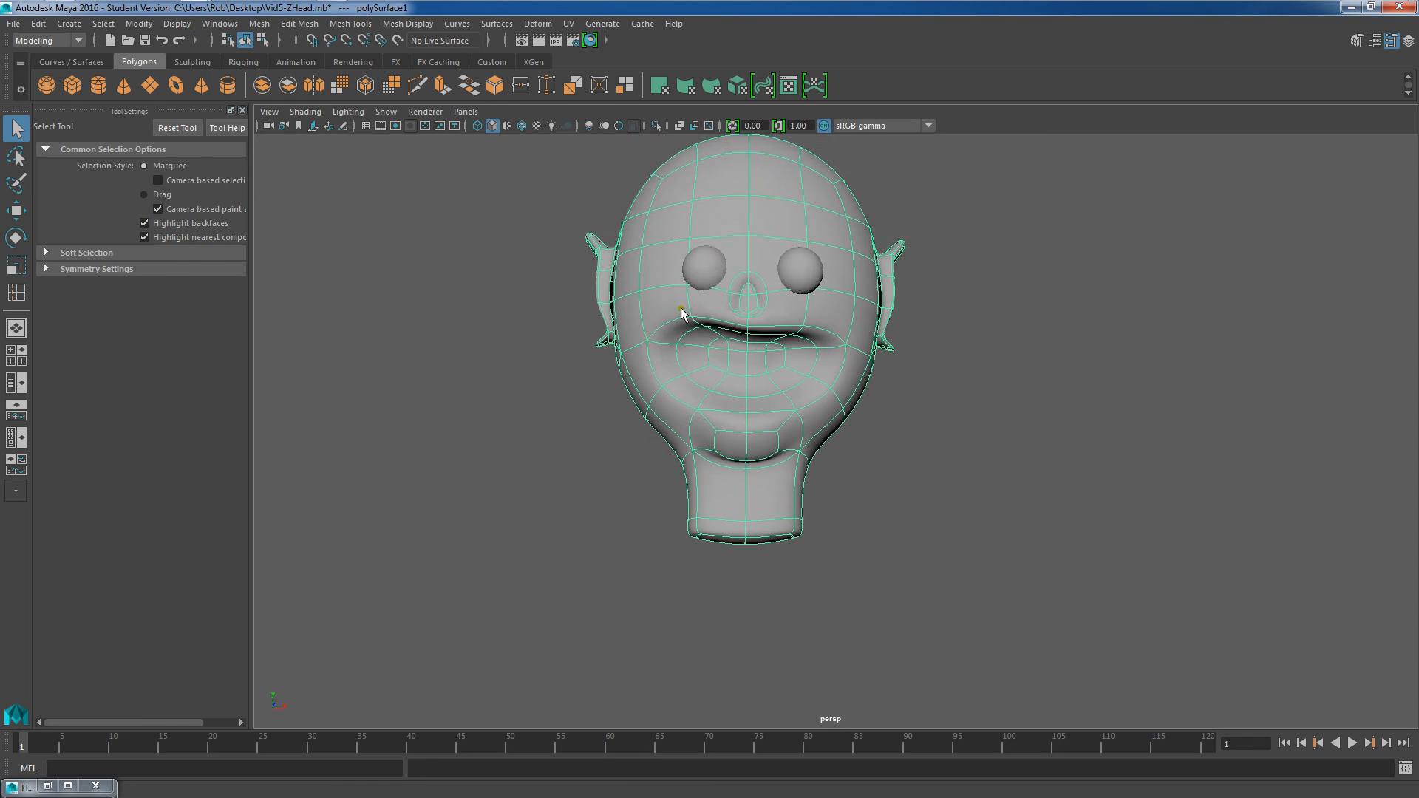
alt+right_drag(681, 307, 695, 325)
alt+drag(695, 325, 672, 348)
alt+middle_drag(673, 348, 670, 405)
alt+right_drag(671, 406, 694, 362)
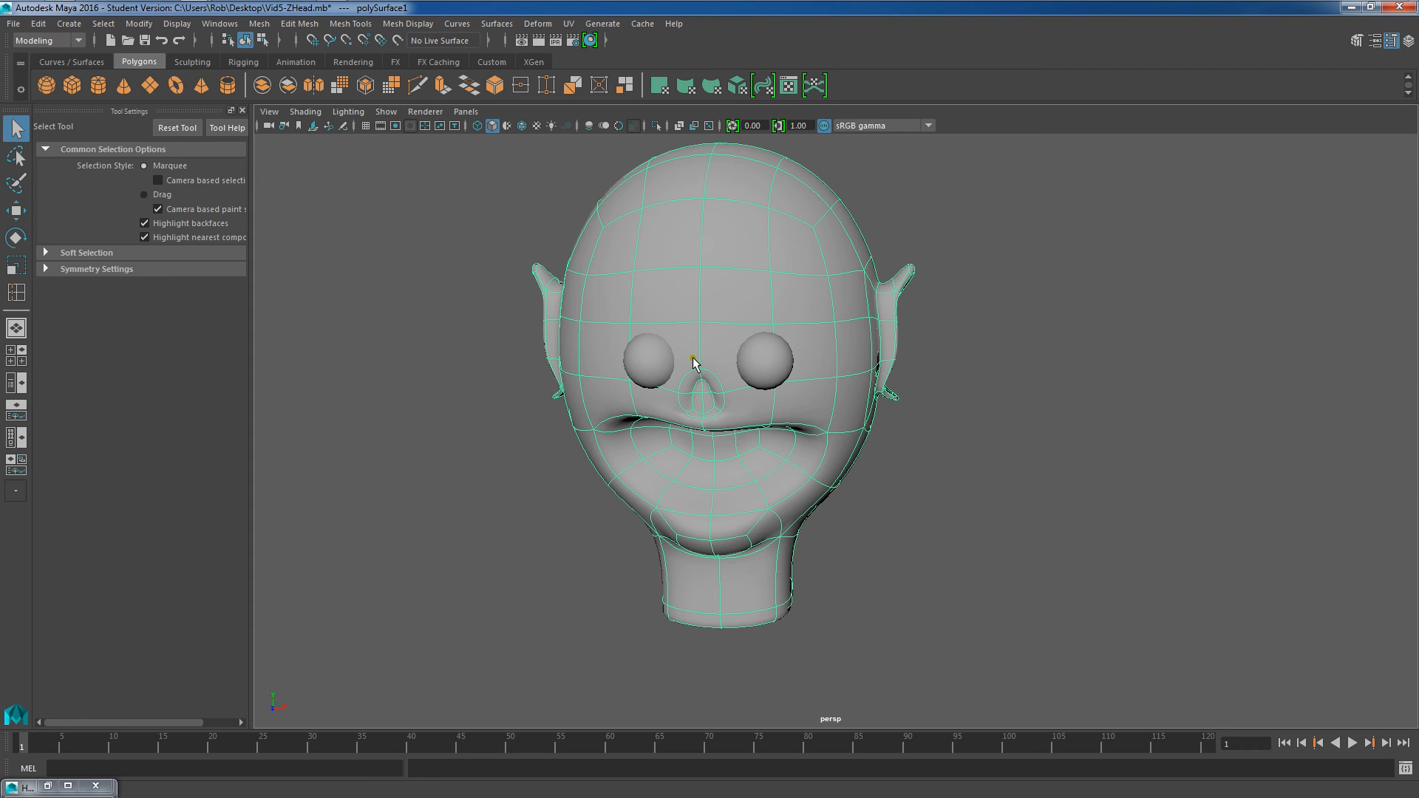